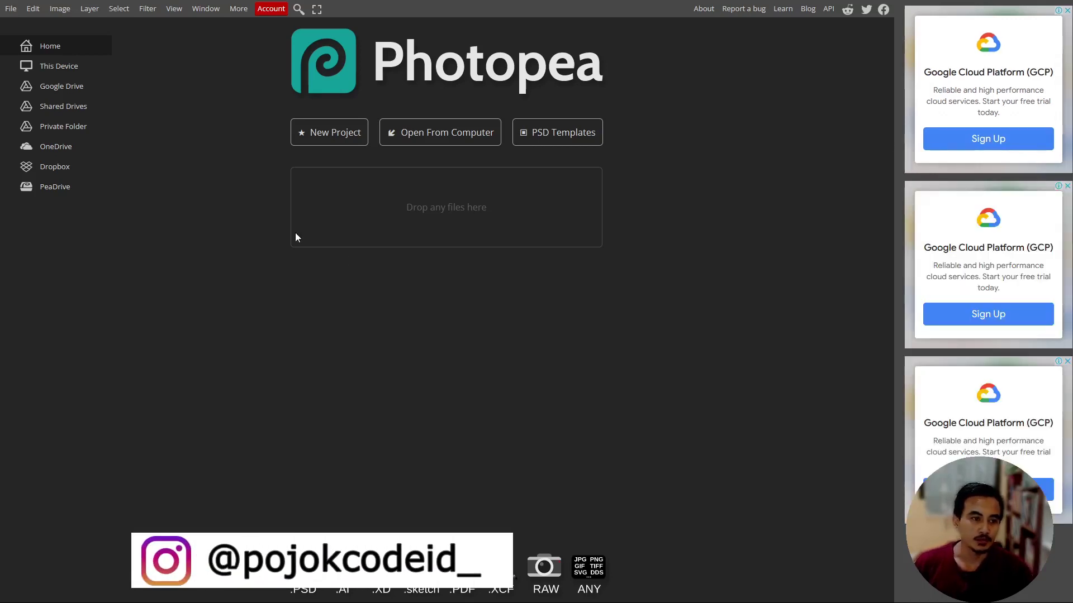
Step: Create a new document from the 1080×1080 Instagram preset with a white background
left_click(334, 138)
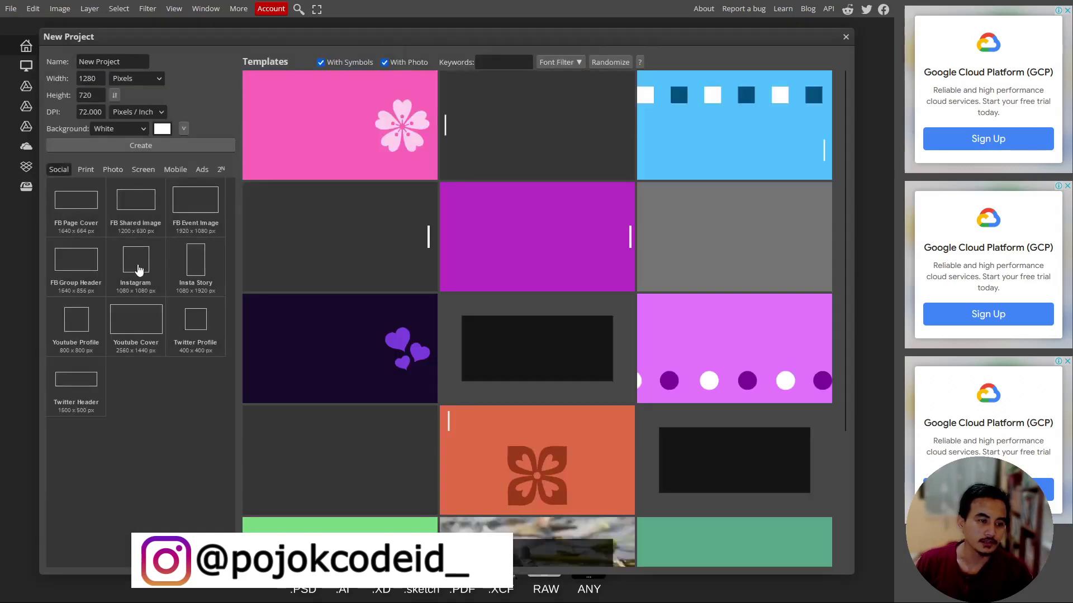
left_click(139, 270)
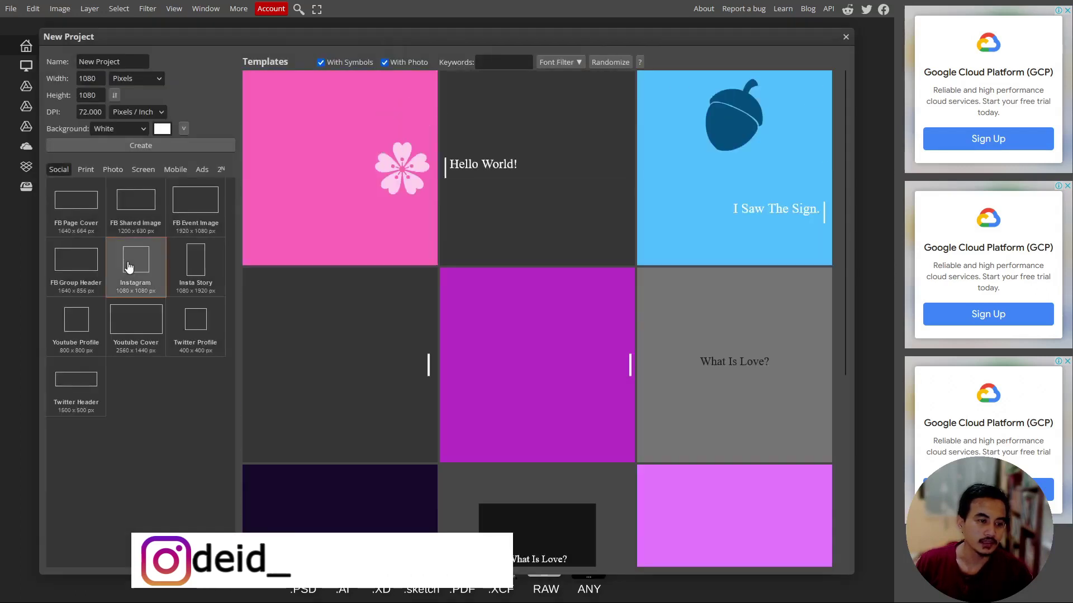
left_click(141, 145)
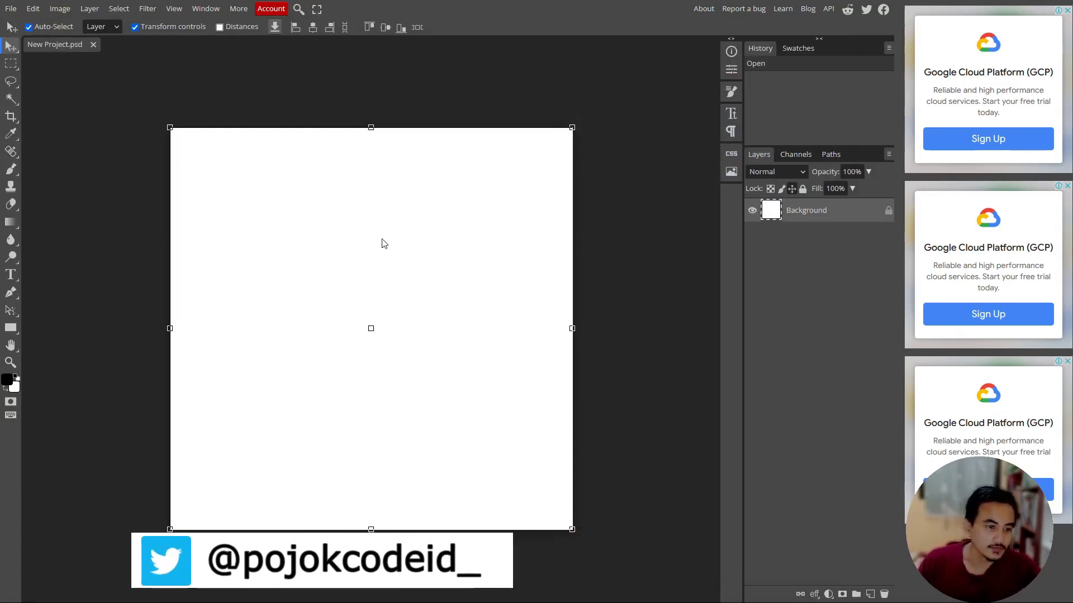
Step: Select the Rectangle tool and keep its drawing mode set to Shape
left_click(10, 329)
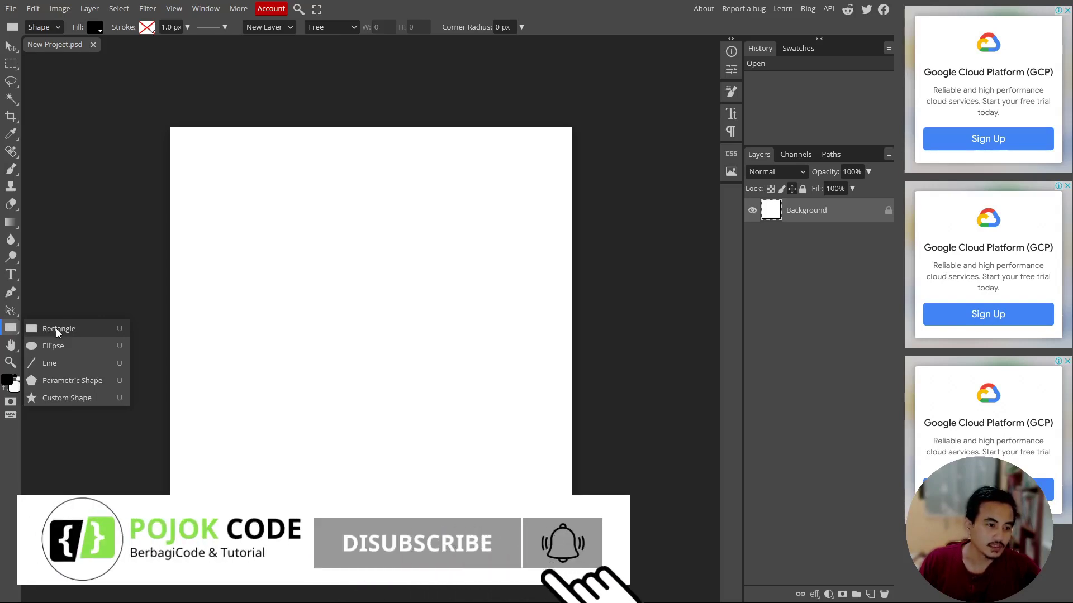
left_click(56, 330)
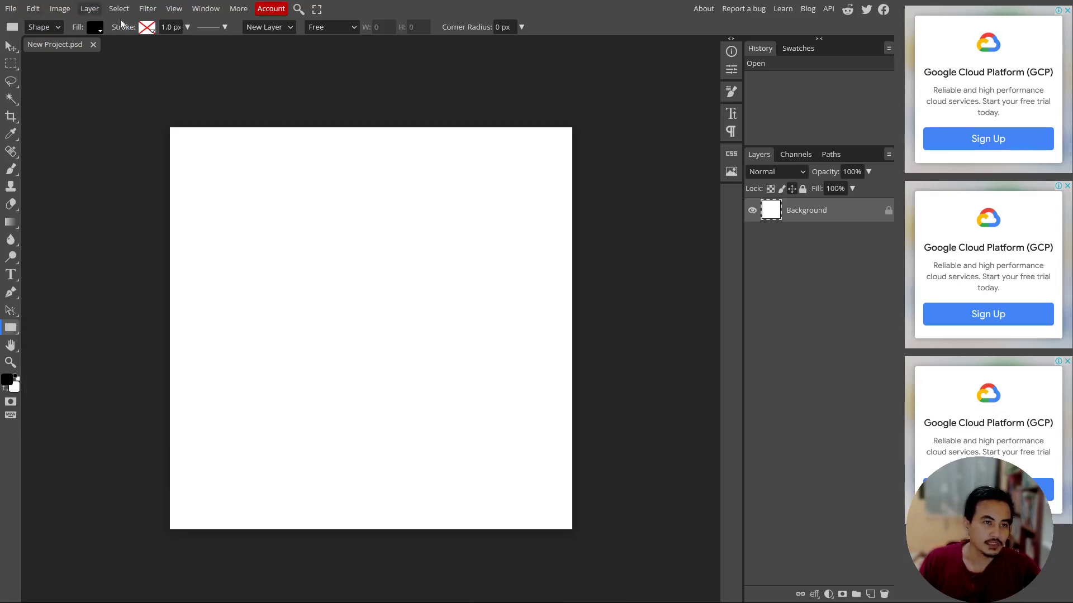
left_click(58, 28)
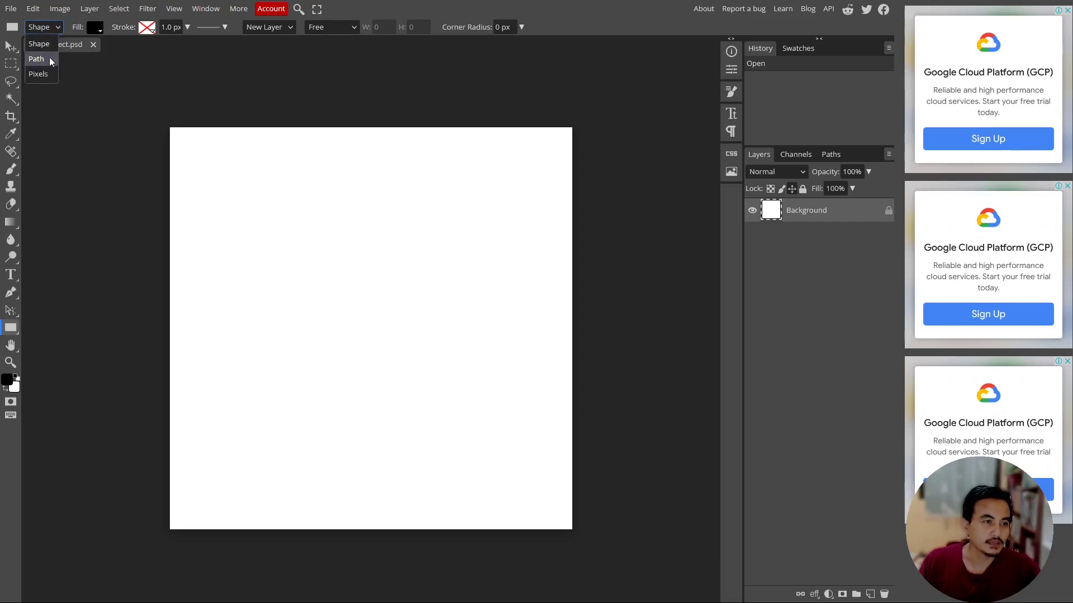
left_click(41, 44)
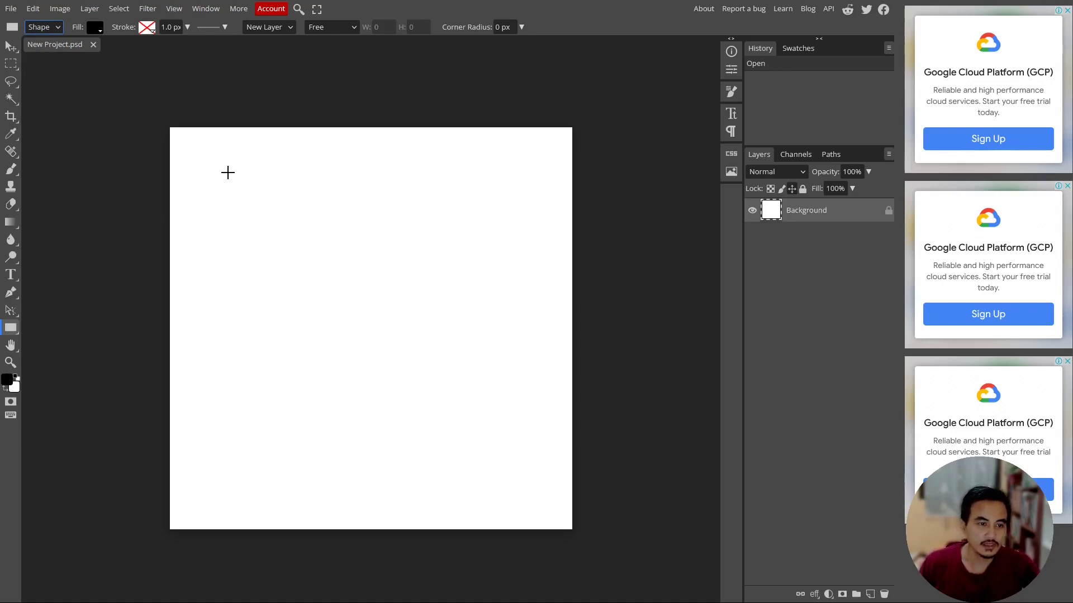
Step: Draw a rectangle in the upper canvas, fill it dark red (a22323), and nudge it right and down
left_click_drag(227, 173, 502, 290)
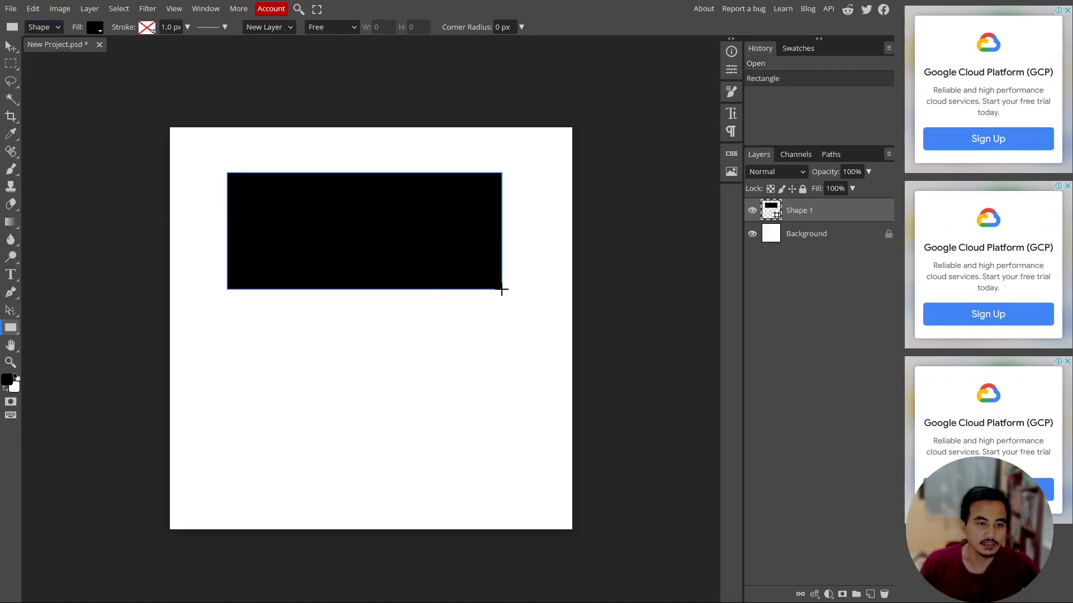
left_click(96, 28)
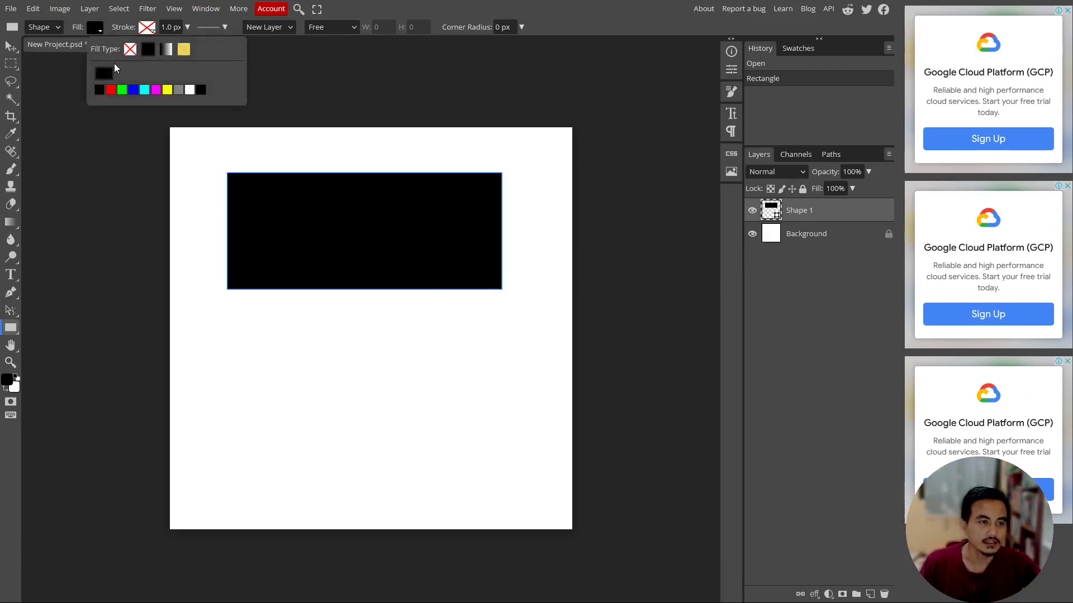
left_click(102, 75)
left_click_drag(191, 173, 196, 162)
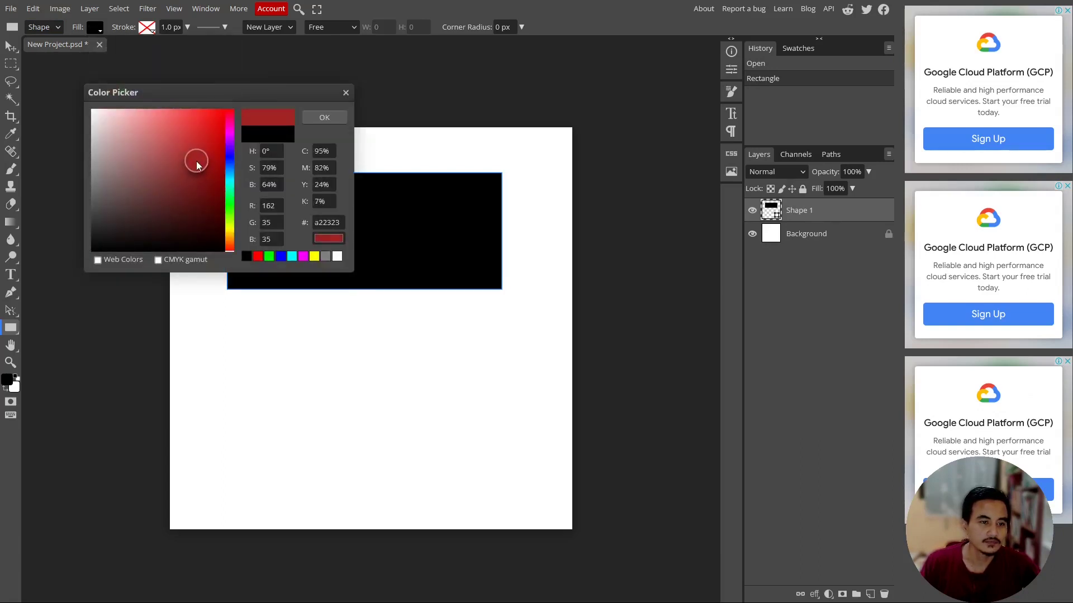
left_click(317, 117)
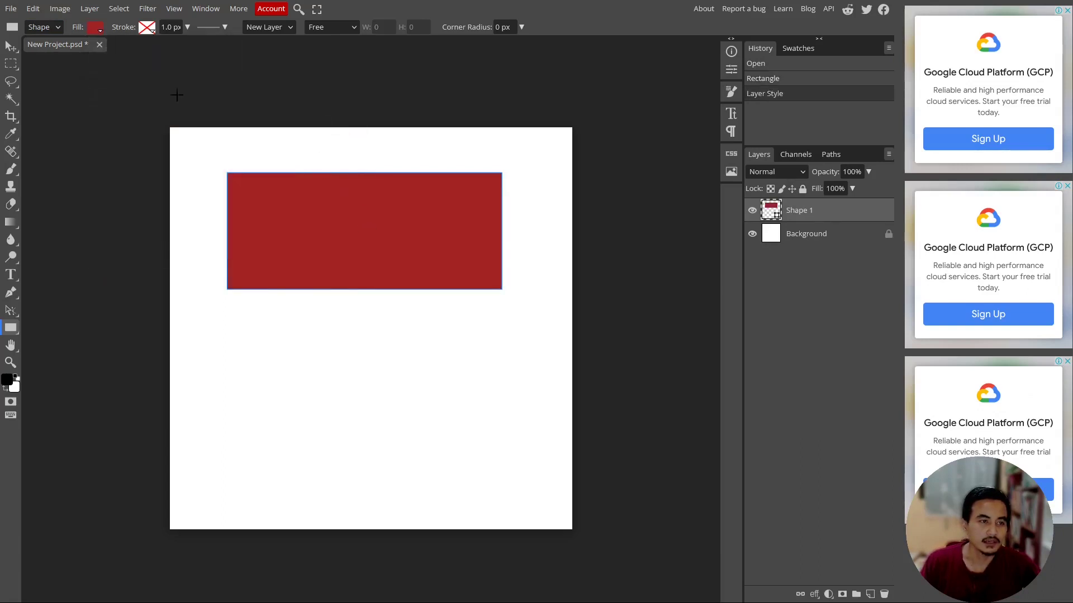
left_click(12, 46)
mouse_move(315, 212)
left_mouse_down()
mouse_move(304, 287)
mouse_move(364, 220)
mouse_move(299, 225)
mouse_move(290, 243)
mouse_move(290, 213)
mouse_move(366, 217)
mouse_move(297, 230)
mouse_move(337, 271)
mouse_move(316, 232)
mouse_move(290, 223)
mouse_move(321, 234)
mouse_move(301, 241)
mouse_move(323, 211)
mouse_move(257, 195)
left_mouse_up()
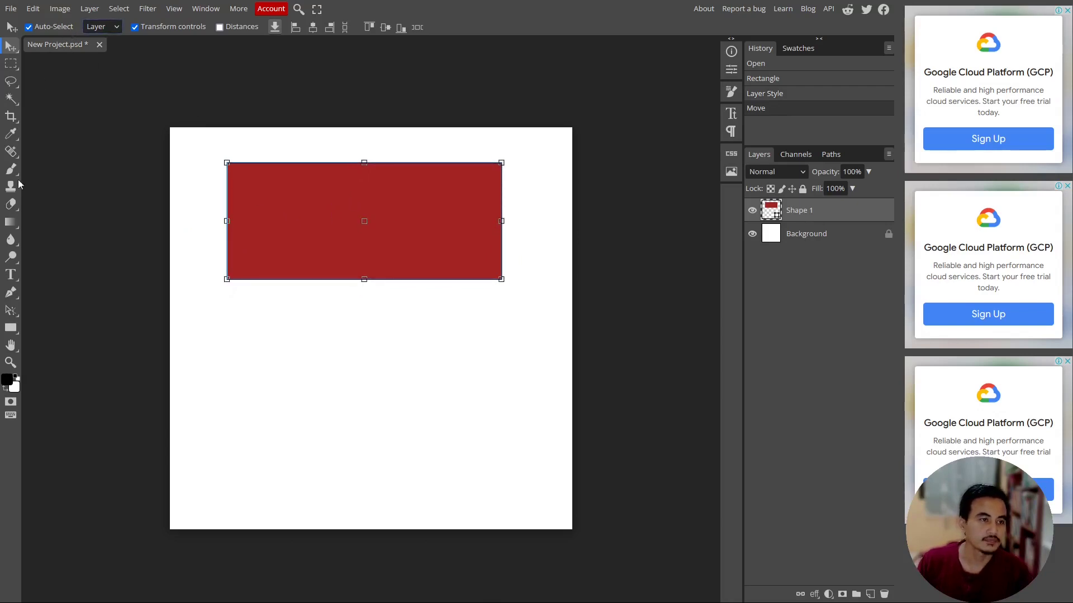
Step: Give the red rectangle a solid black stroke
left_click(11, 329)
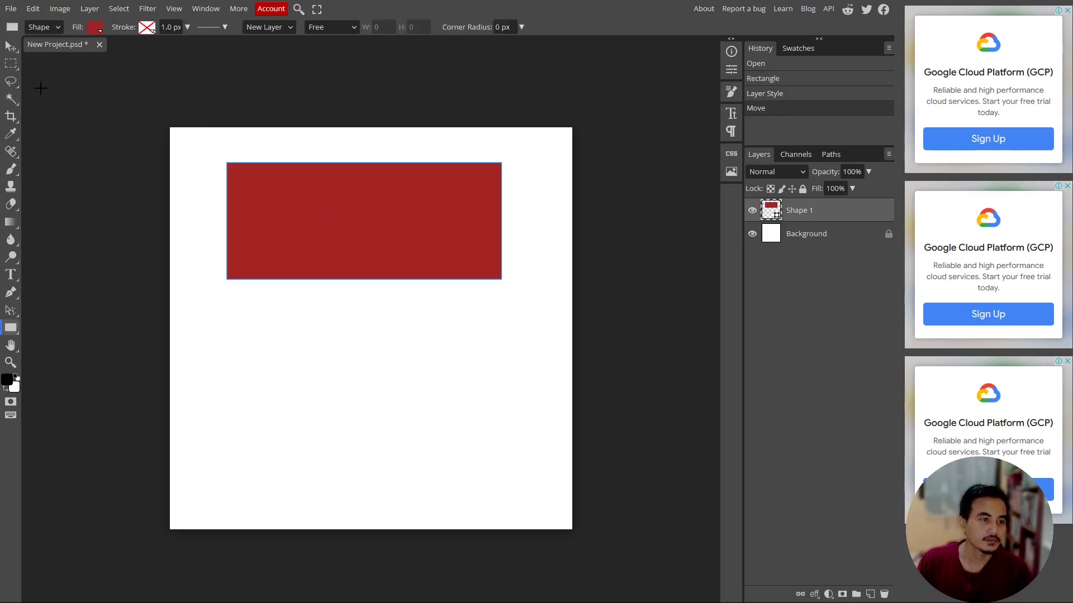
left_click(58, 28)
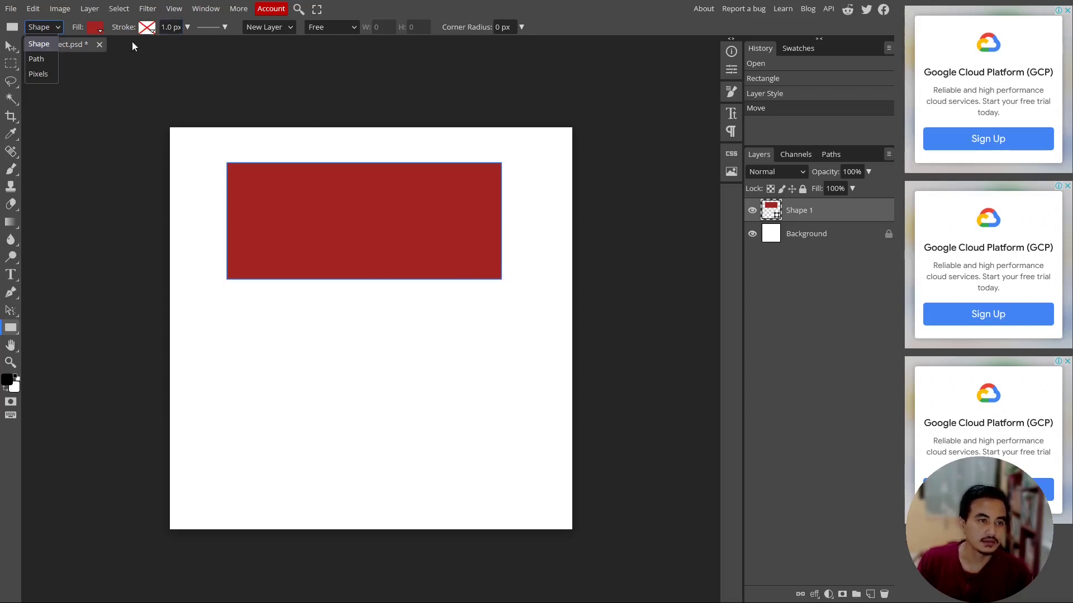
left_click(150, 29)
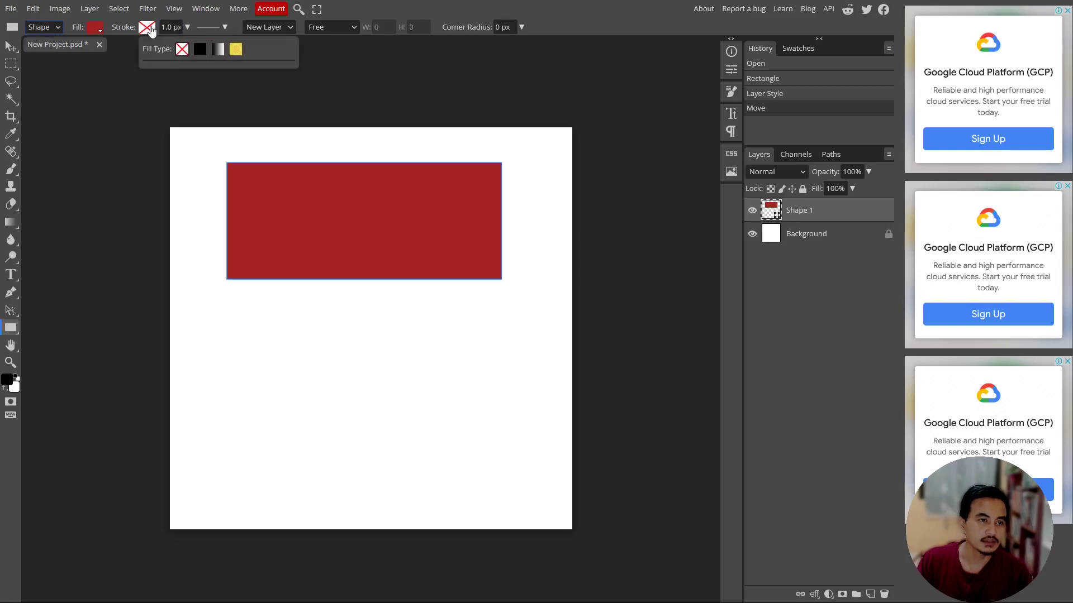
left_click(200, 50)
left_click(157, 74)
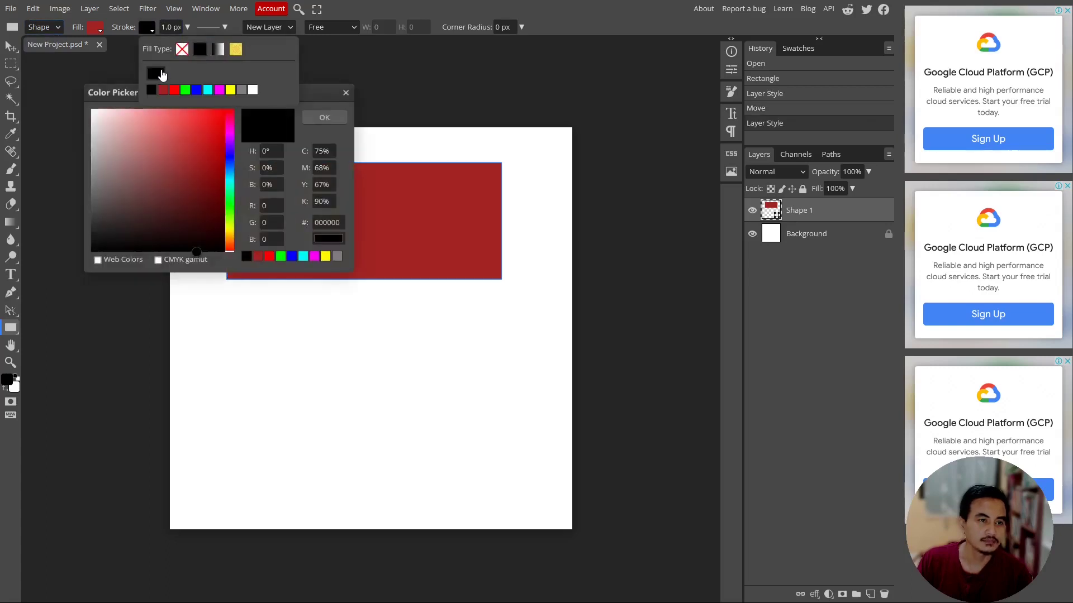
mouse_move(185, 134)
left_mouse_down()
mouse_move(144, 133)
mouse_move(132, 244)
mouse_move(93, 250)
left_mouse_up()
left_click(324, 117)
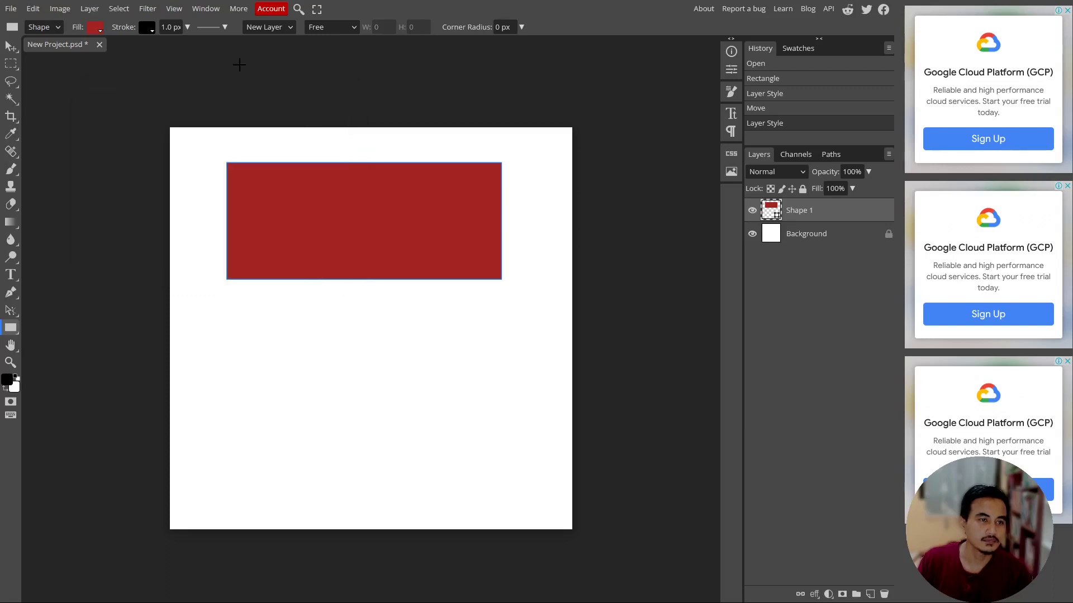
Step: Make the stroke dashed with flat butt caps and a 25 px width
left_click(224, 27)
type("4 2")
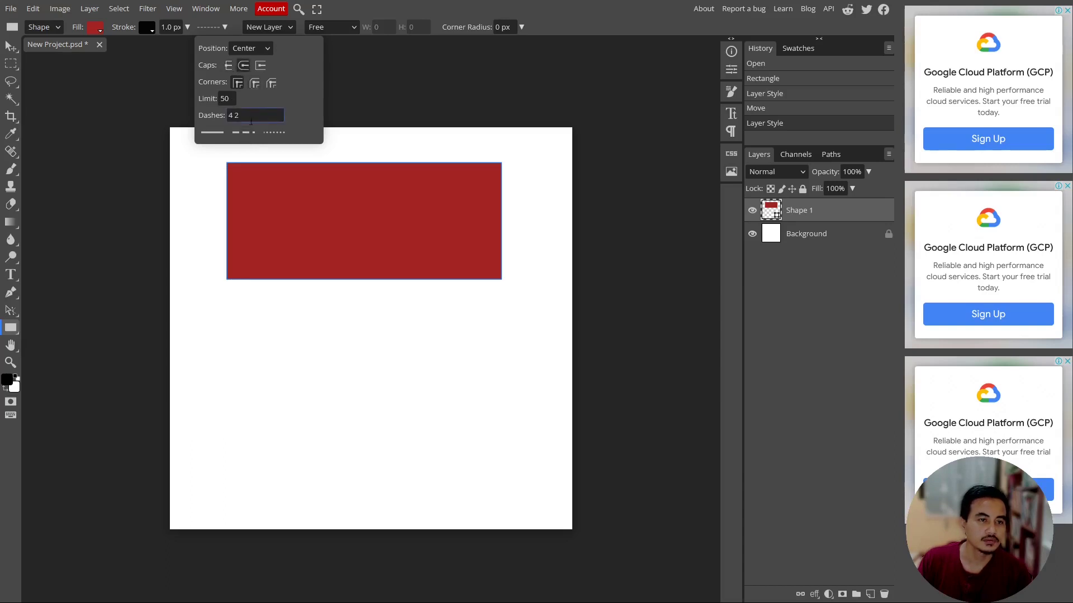
left_click(228, 66)
left_click(187, 27)
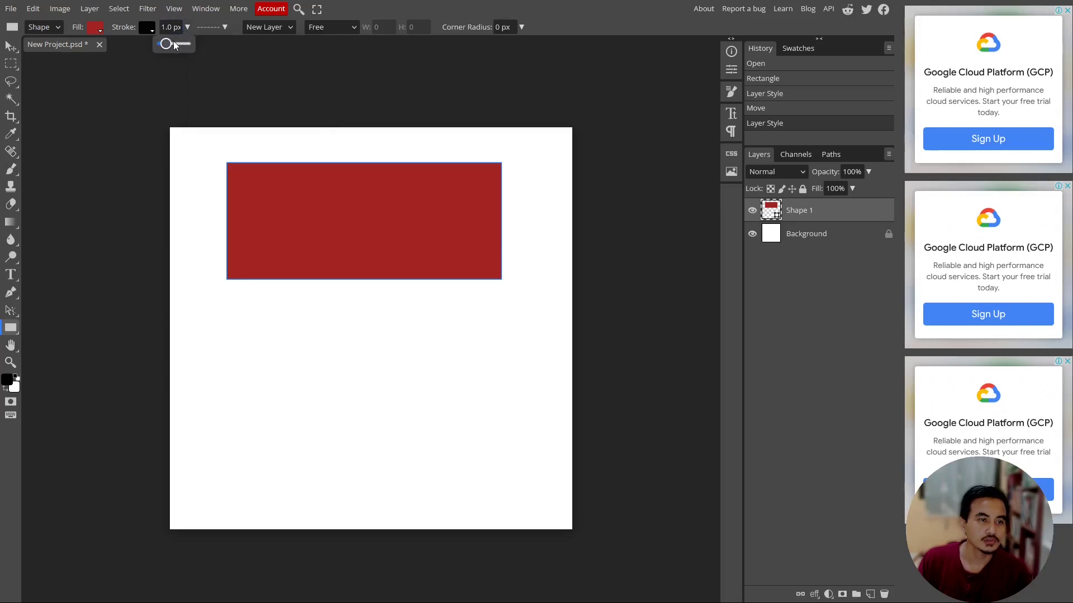
left_click_drag(160, 44, 174, 48)
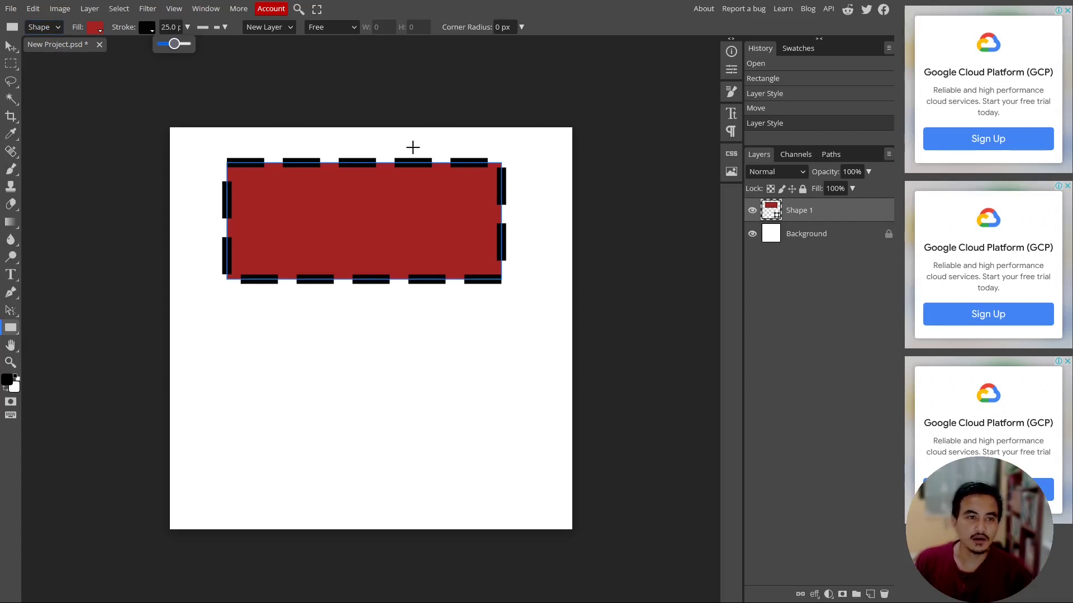
left_click(10, 331)
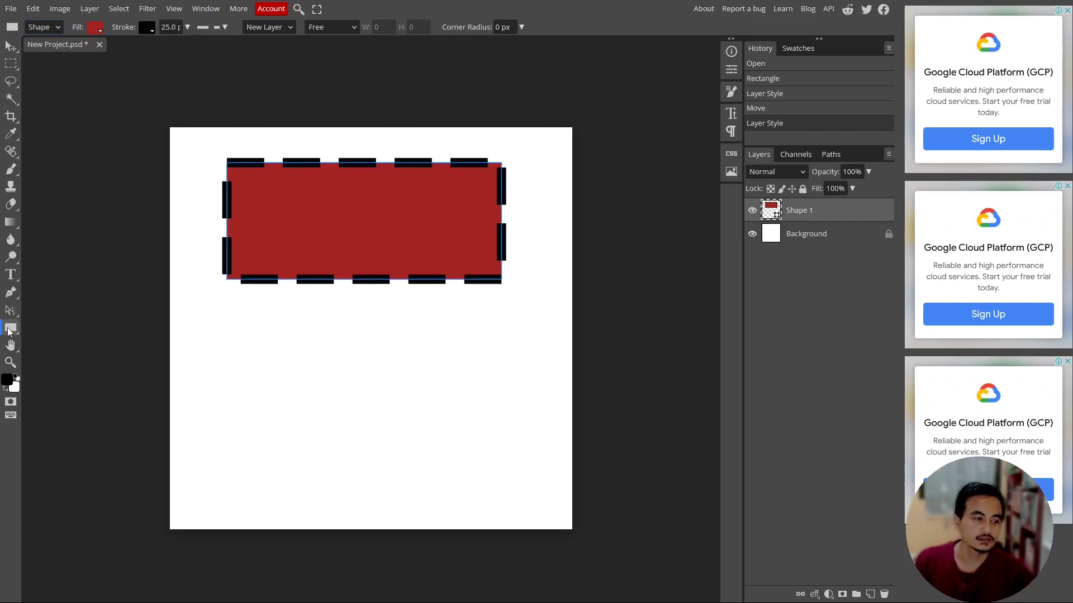
Step: Switch to Path mode, draw a rectangle below the red one, then undo it
left_click(58, 28)
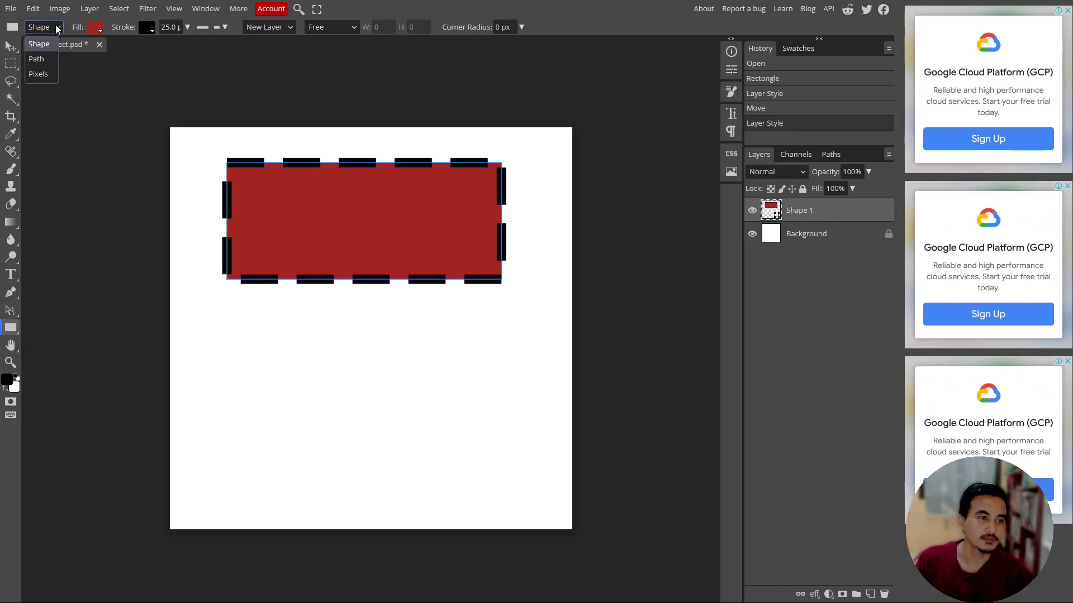
left_click(49, 58)
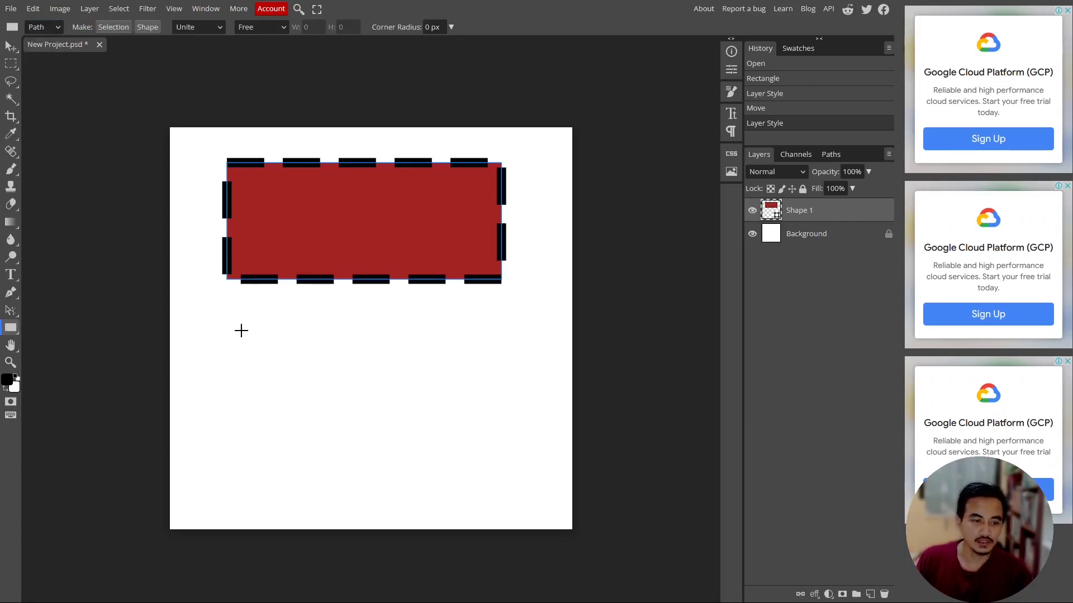
left_click_drag(230, 309, 515, 480)
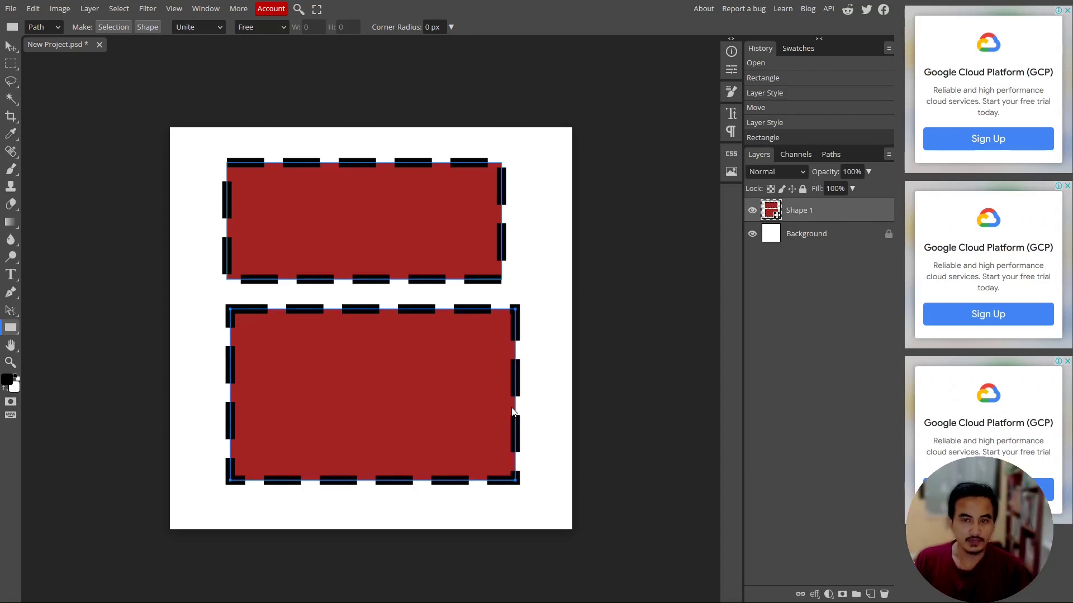
key("ctrl+z")
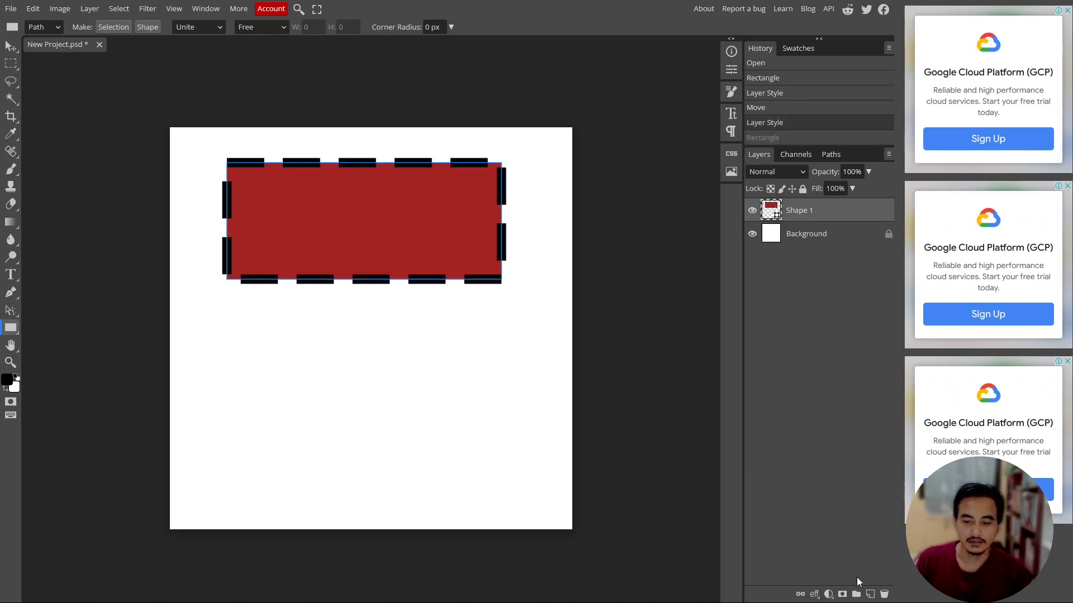
Step: Add an empty Layer 1 and check the Make: Selection options
left_click(870, 593)
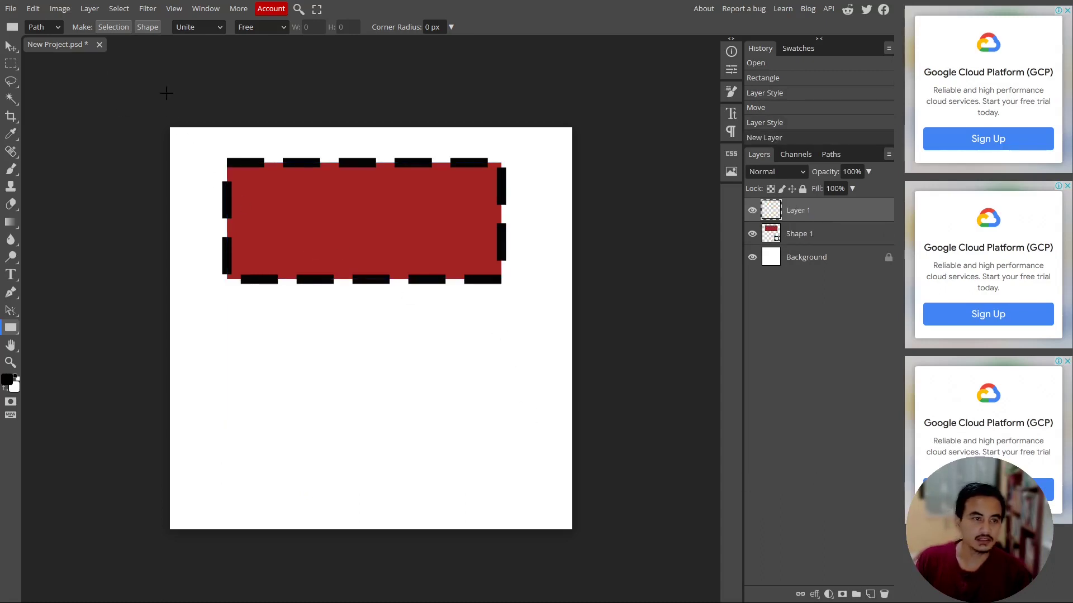
left_click(56, 29)
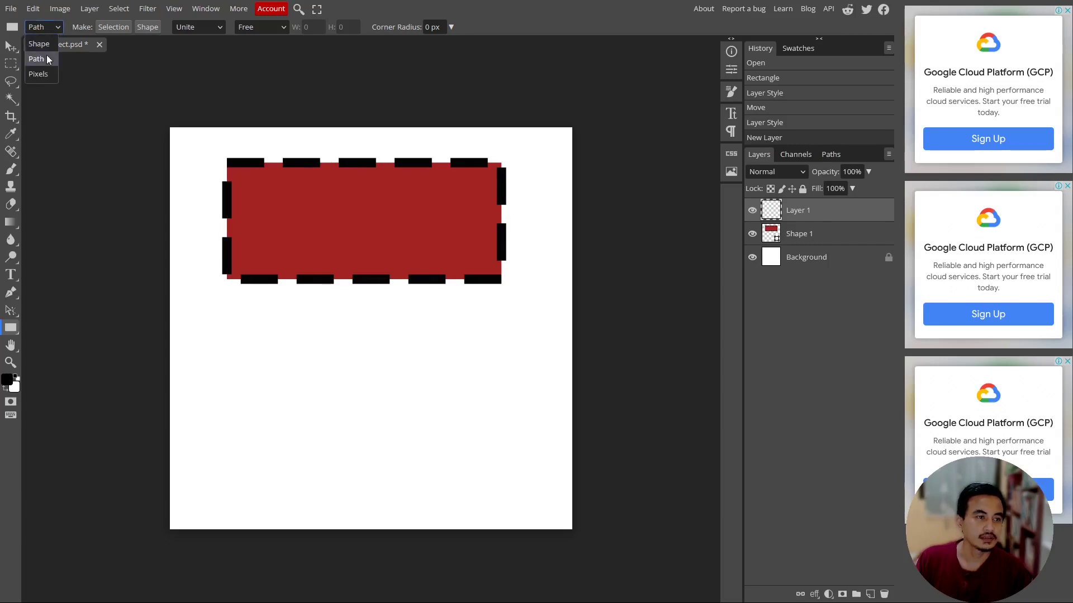
left_click(111, 29)
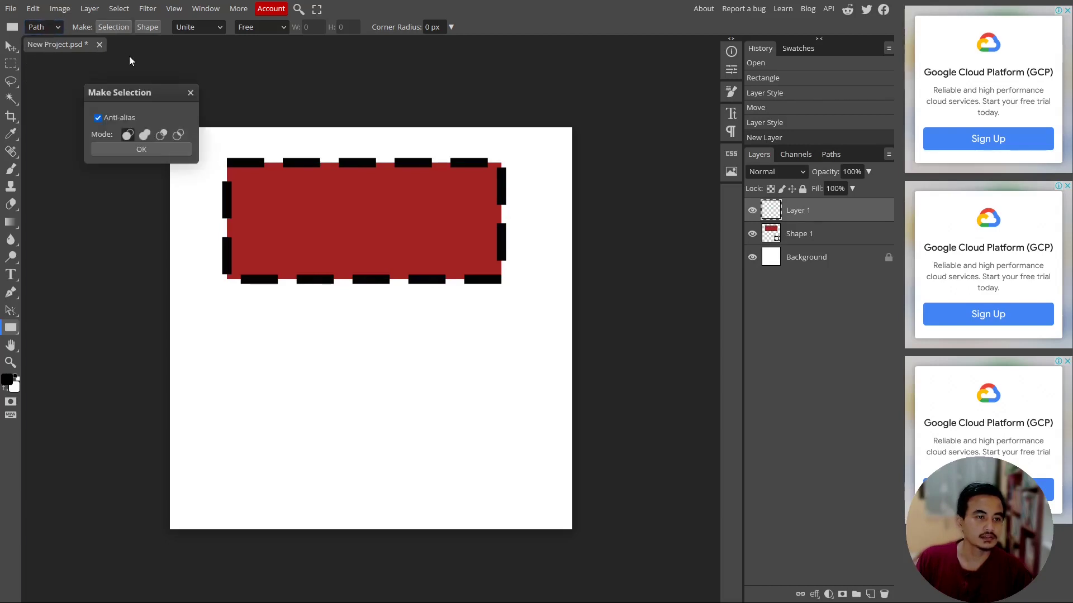
left_click(190, 93)
Step: Draw a rectangular path in the lower canvas and shift it slightly with Path Select
mouse_move(226, 341)
left_mouse_down()
mouse_move(508, 465)
mouse_move(515, 488)
left_mouse_up()
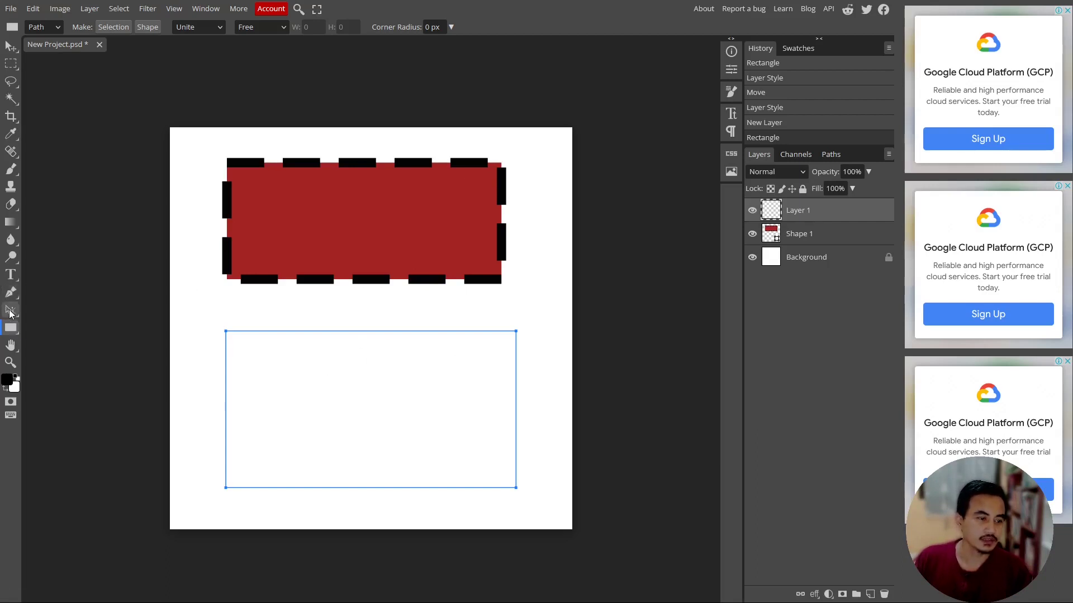
left_click(11, 312)
left_click(50, 310)
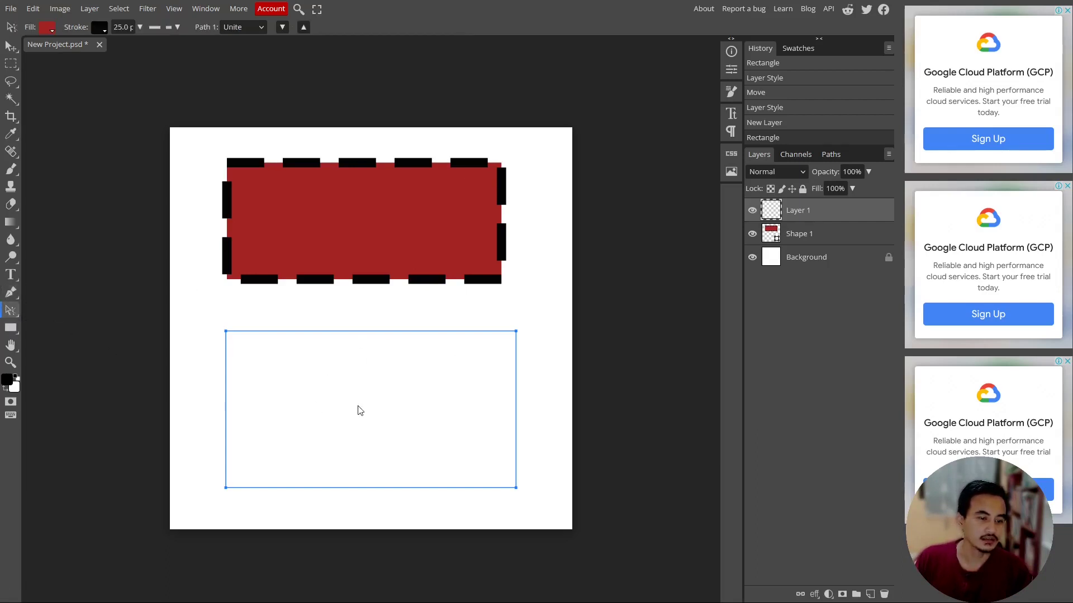
mouse_move(360, 411)
left_mouse_down()
mouse_move(431, 202)
mouse_move(265, 398)
left_mouse_up()
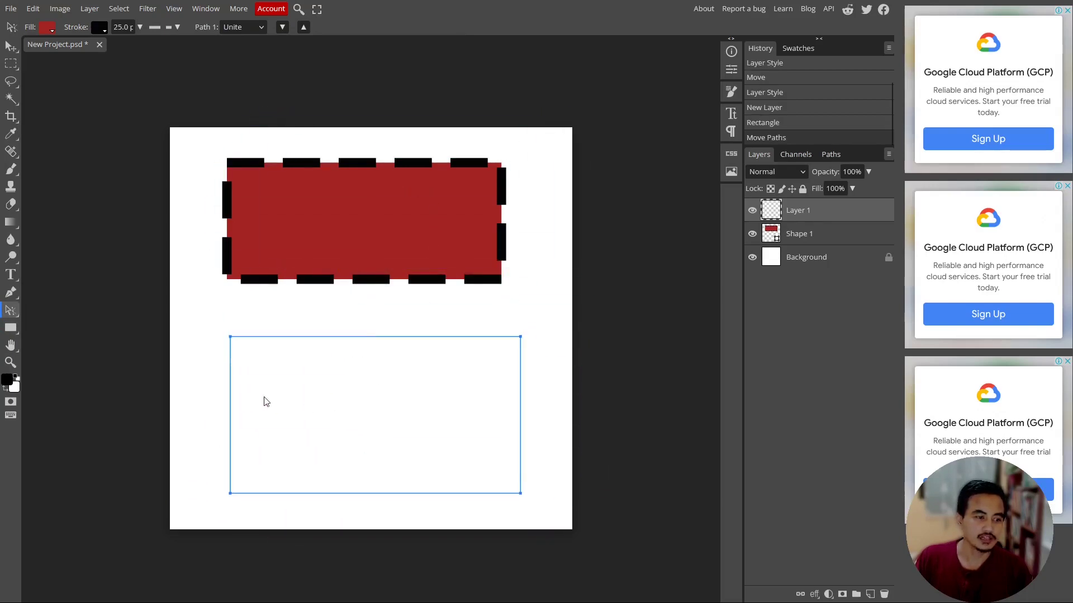
Step: Shift the path's top-left anchor to skew its top edge, and set stroke width to 37 px
right_click(13, 313)
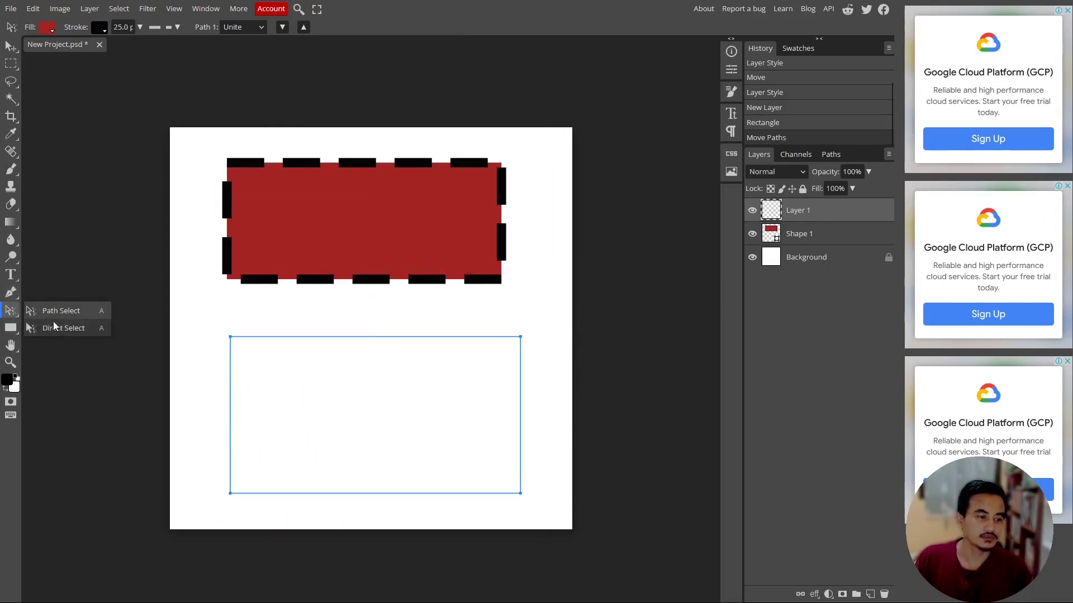
left_click(56, 328)
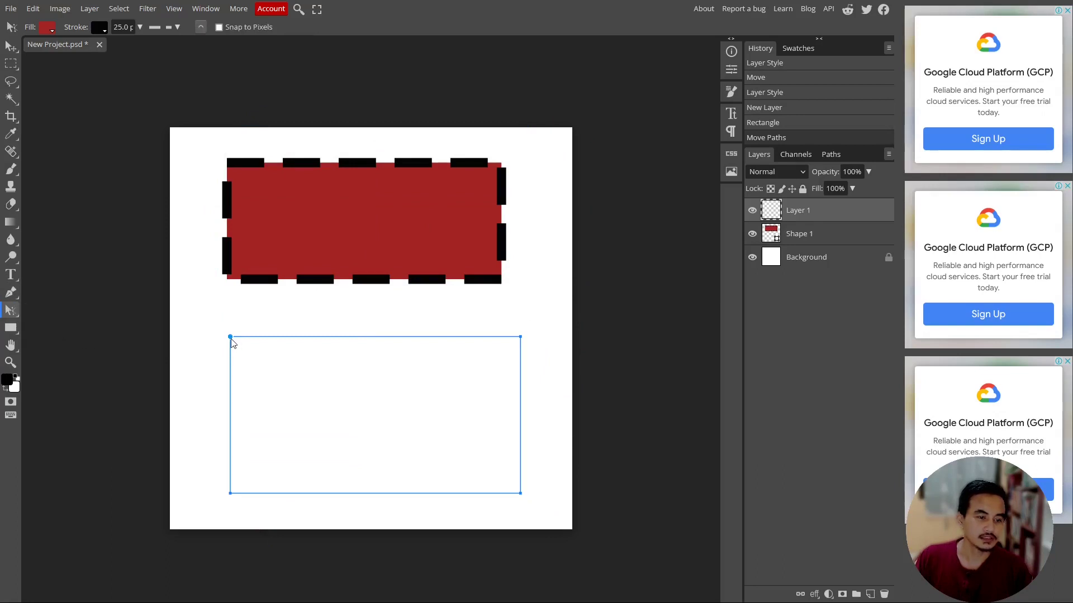
mouse_move(231, 339)
left_mouse_down()
mouse_move(178, 267)
mouse_move(317, 342)
left_mouse_up()
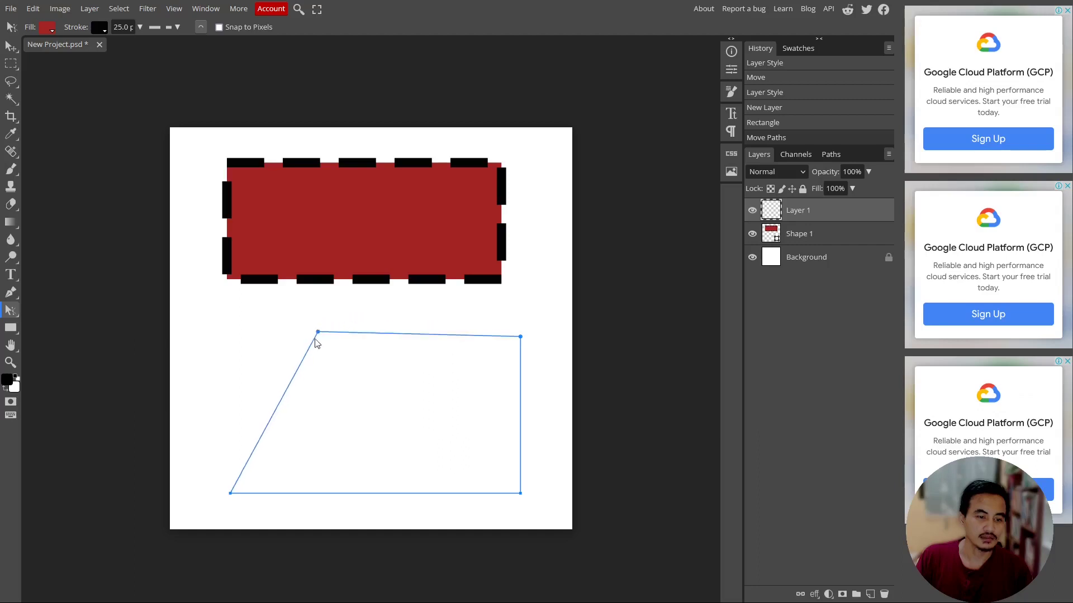
left_click_drag(316, 342, 236, 335)
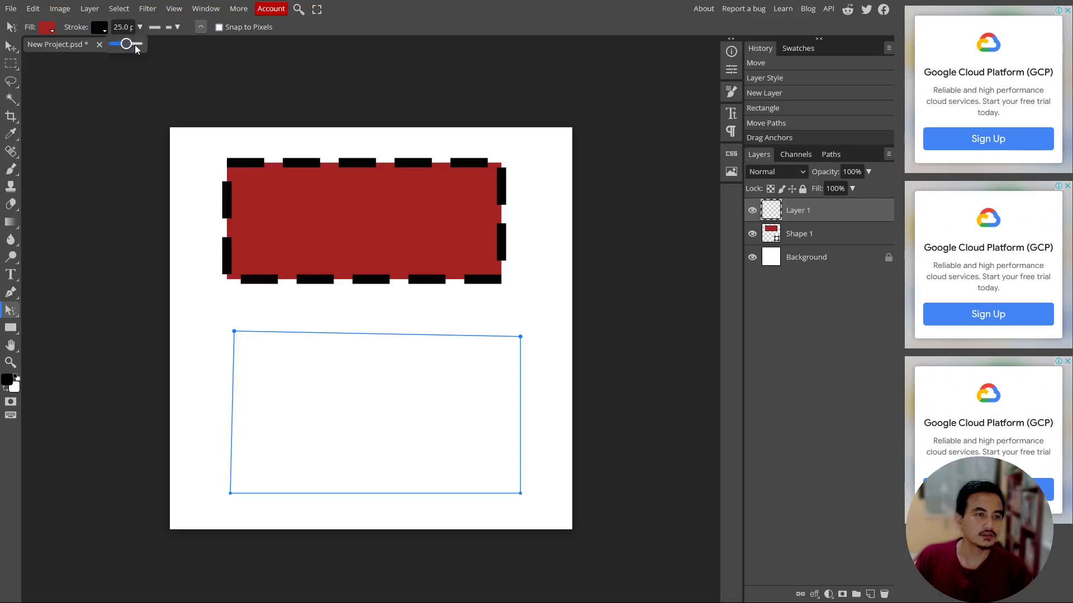
mouse_move(140, 27)
left_mouse_down()
mouse_move(140, 49)
mouse_move(129, 48)
left_mouse_up()
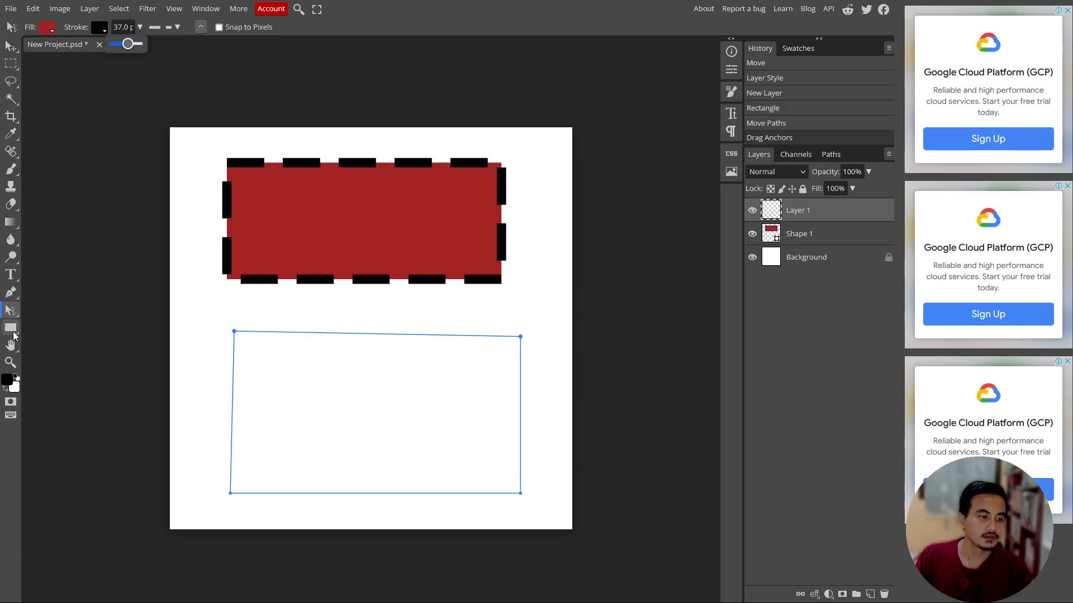
left_click(11, 330)
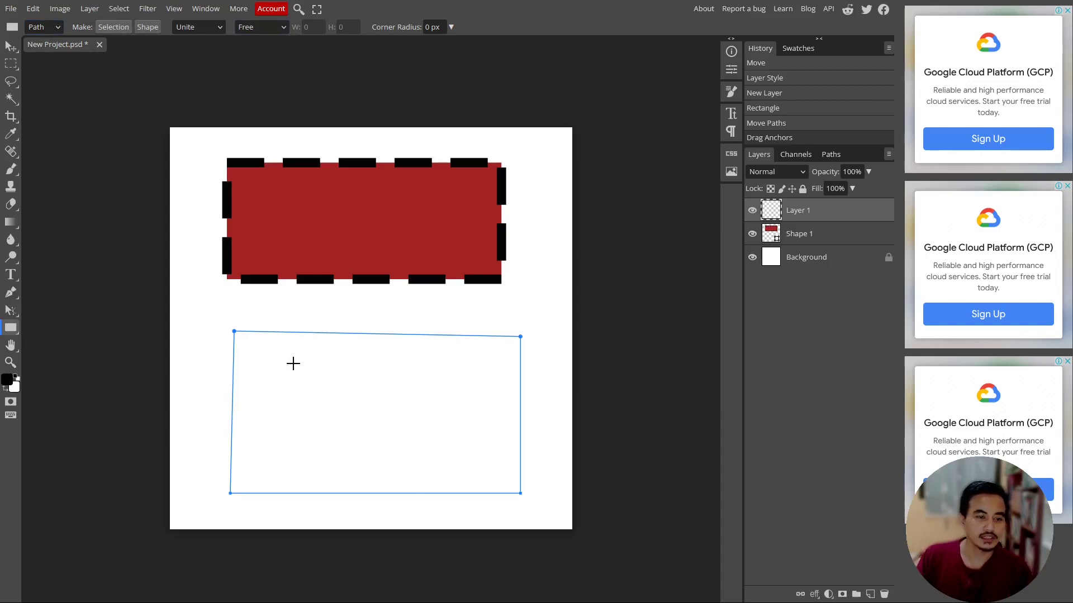
Step: Convert the skewed lower rectangle path into an active selection with Make Selection
right_click(342, 397)
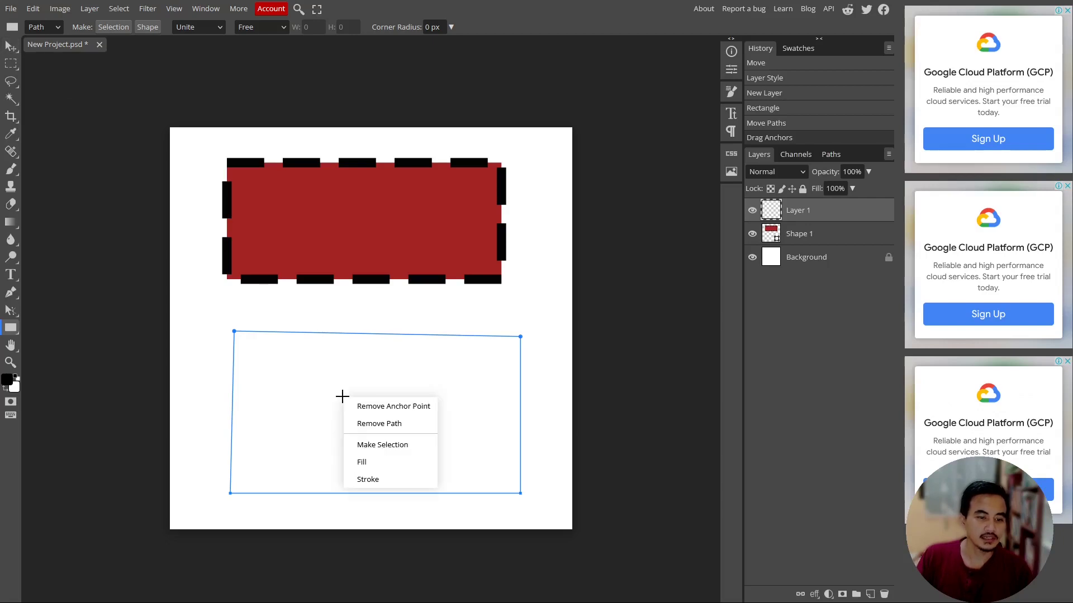
left_click(390, 447)
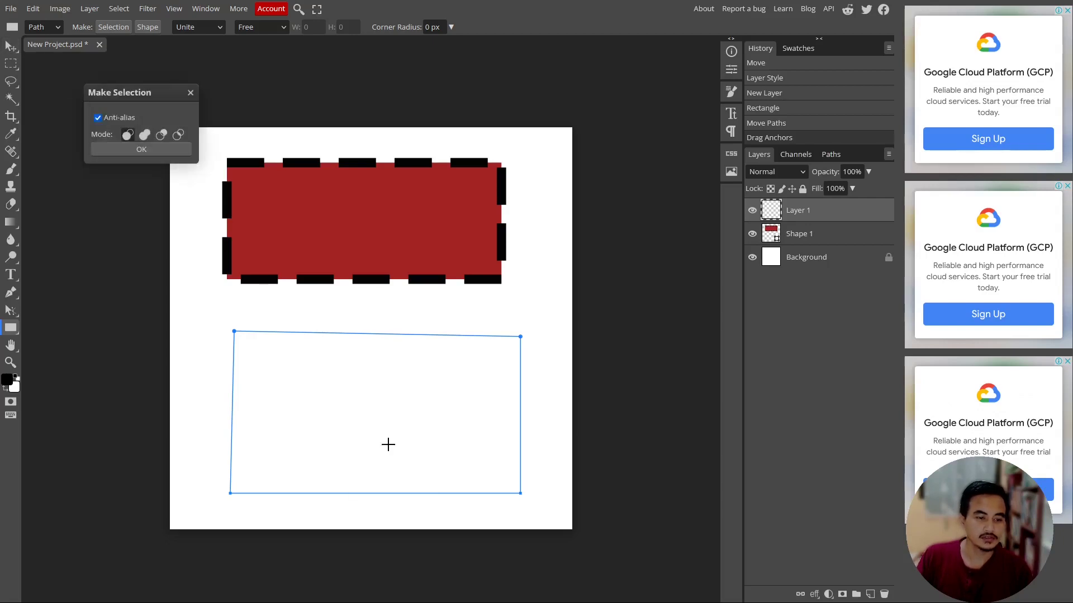
left_click(143, 150)
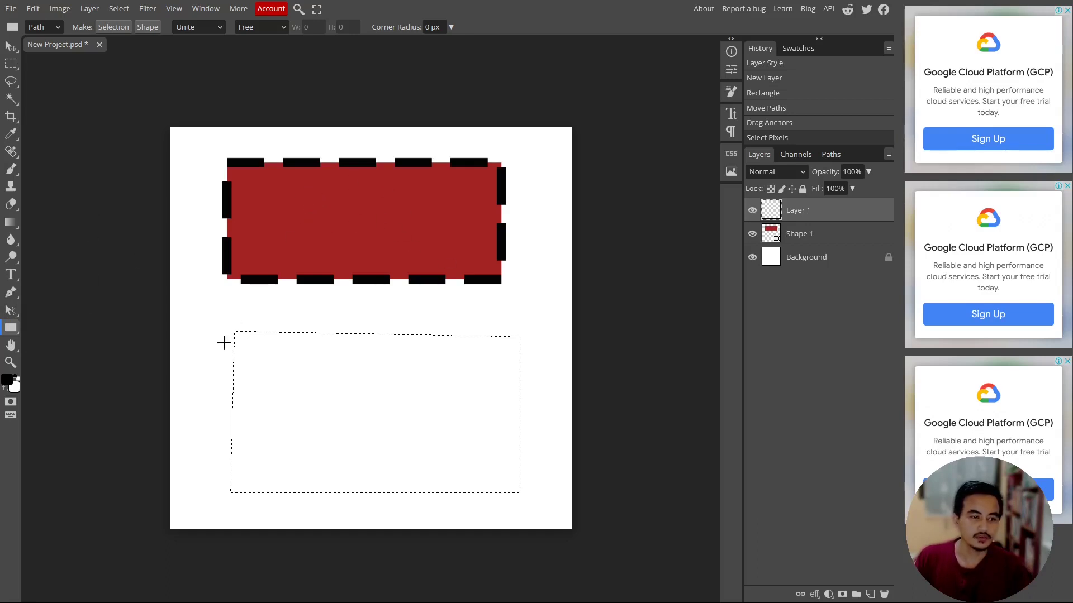
Step: Step History back to the Open state, leaving only the blank white Background layer
scroll(785, 102, "up", 3)
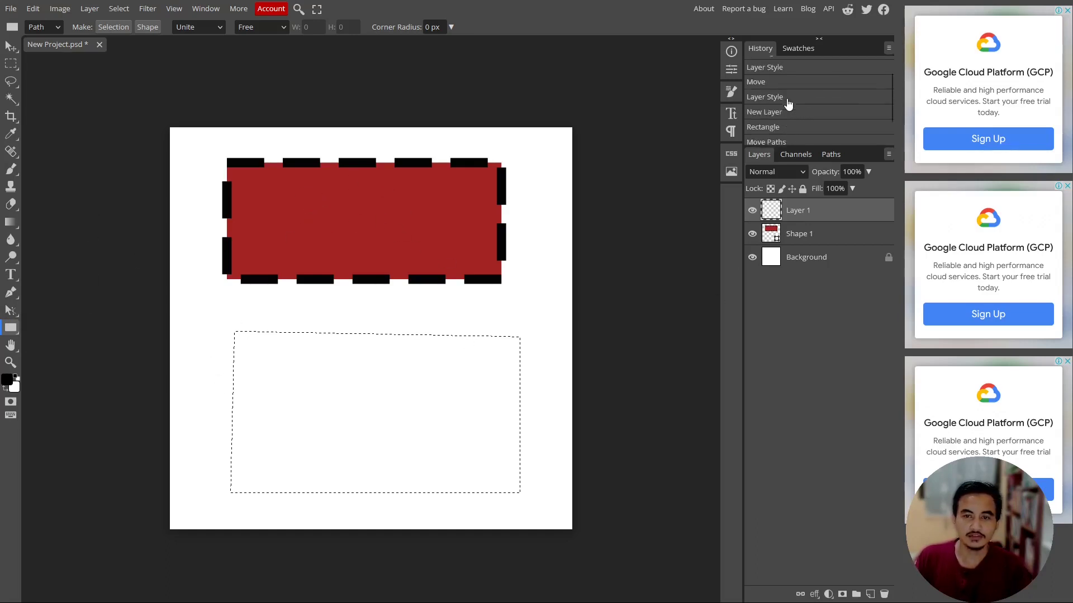
scroll(773, 98, "up", 2)
left_click(764, 64)
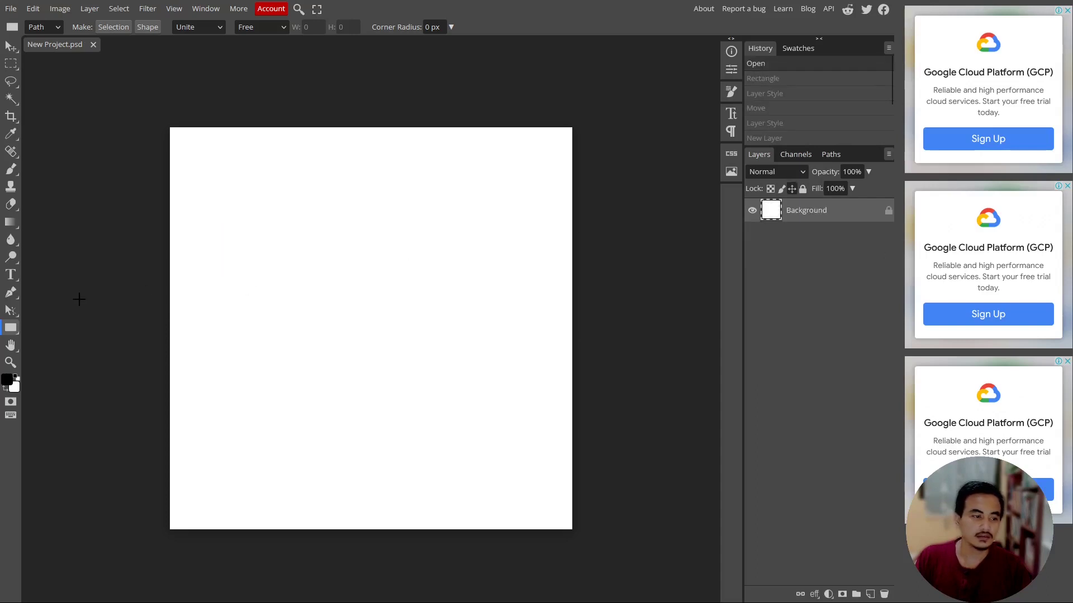
right_click(14, 332)
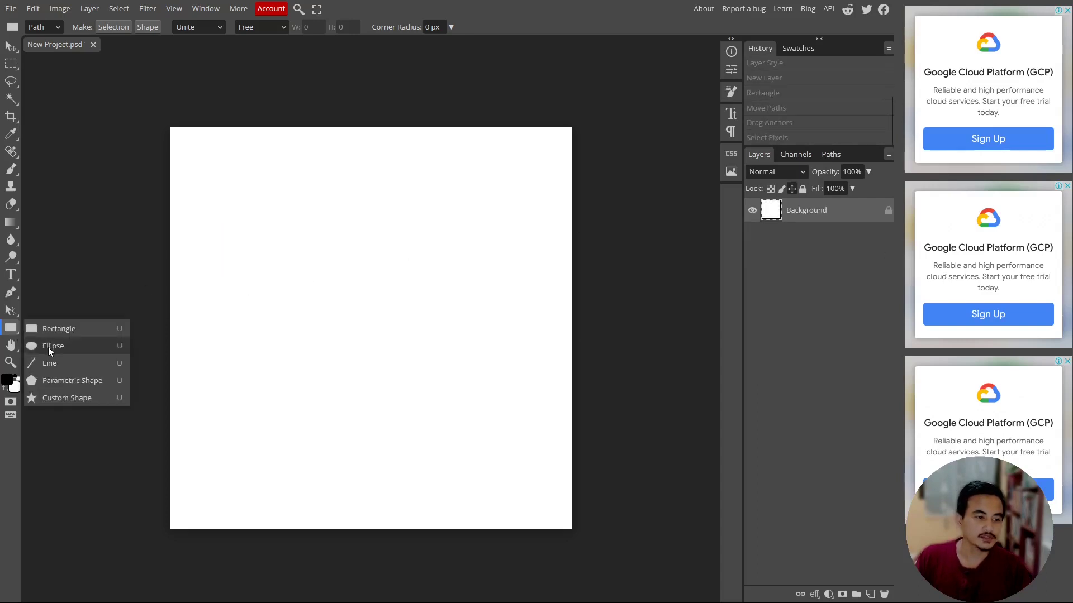
Step: Draw a large circular ellipse path across the canvas centre, then set the ellipse mode to Shape
left_click(48, 346)
left_click(58, 28)
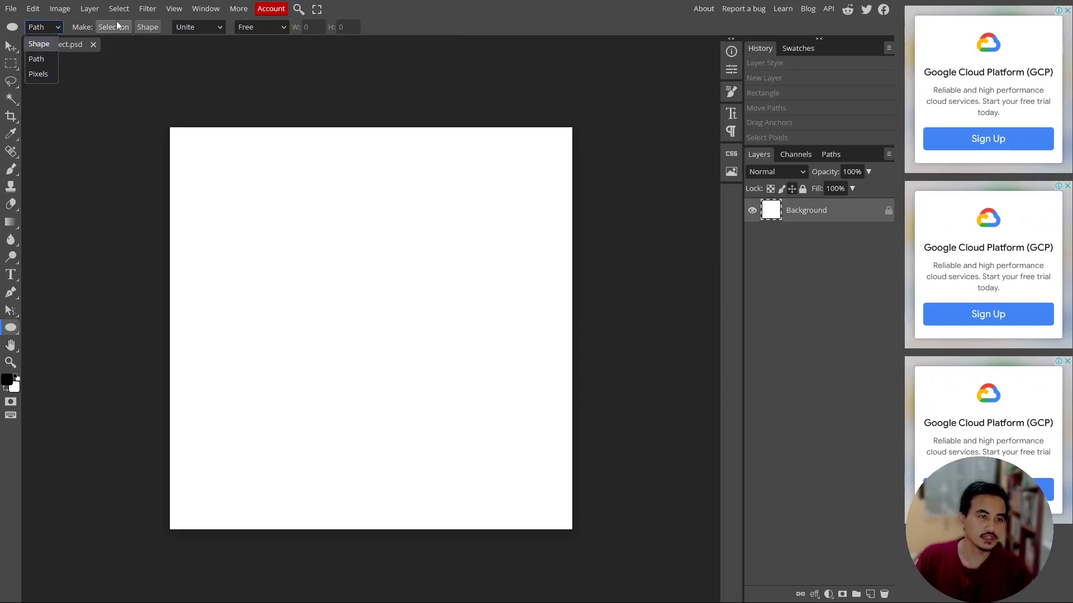
left_click(15, 338)
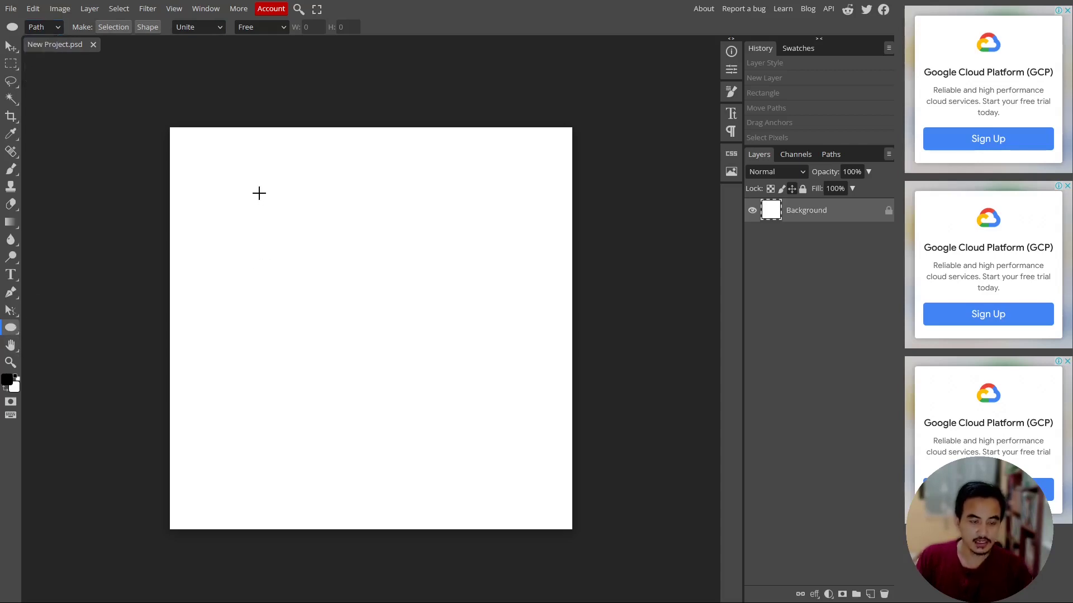
left_click_drag(253, 190, 499, 469)
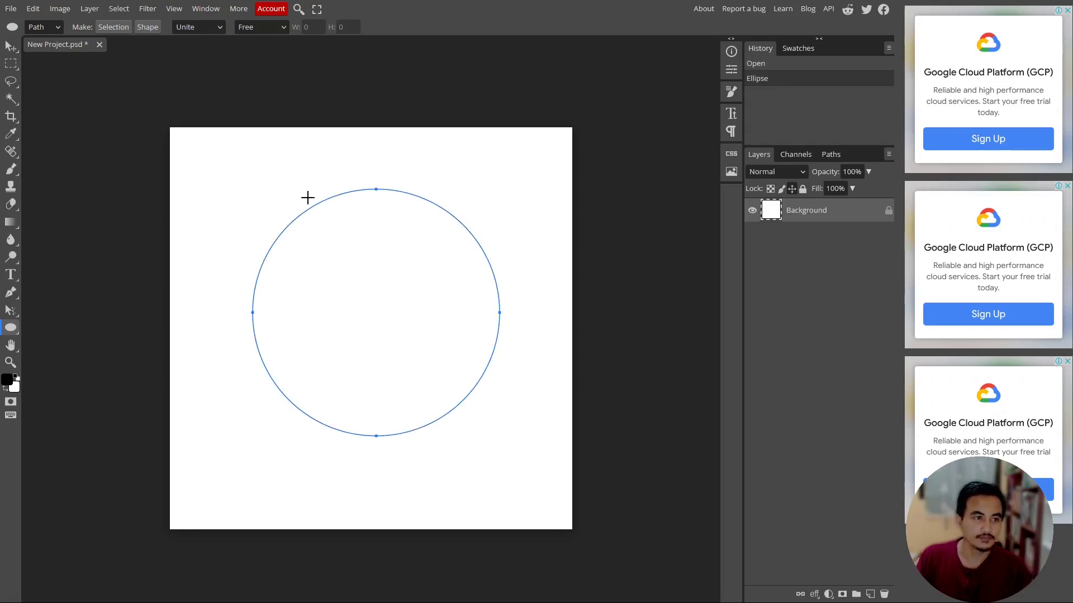
left_click(58, 28)
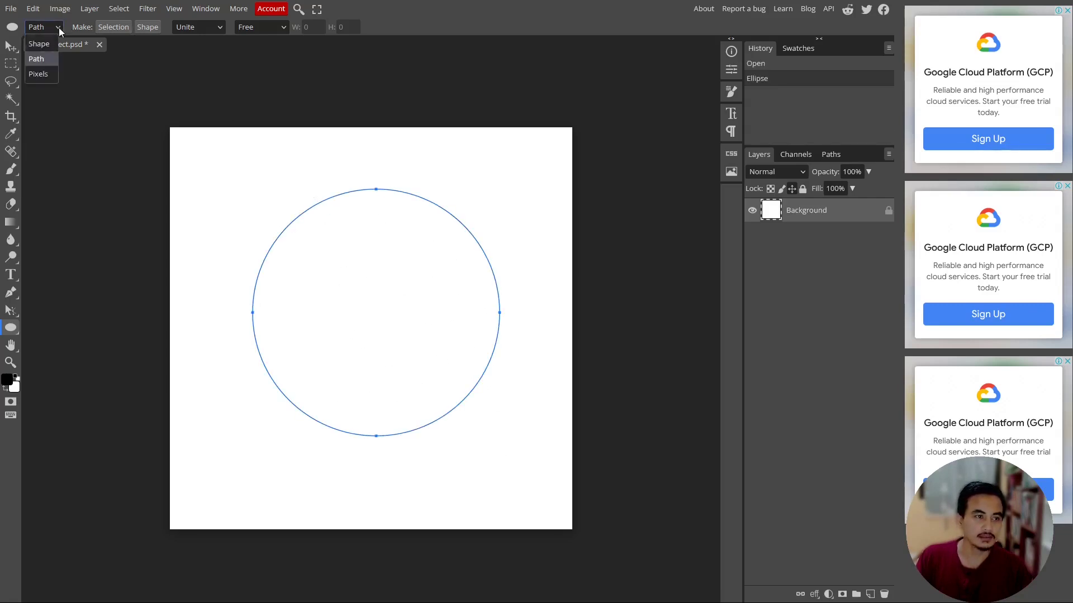
left_click(43, 46)
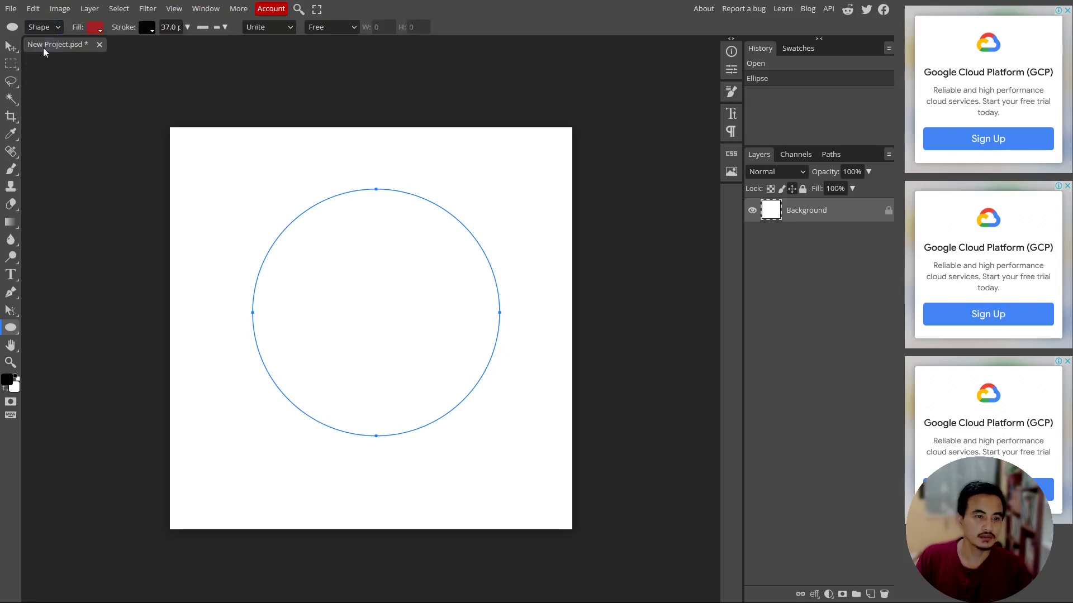
Step: Undo the ellipse path, then draw a red circle shape on a new layer in the canvas centre
left_click(760, 66)
left_click(870, 594)
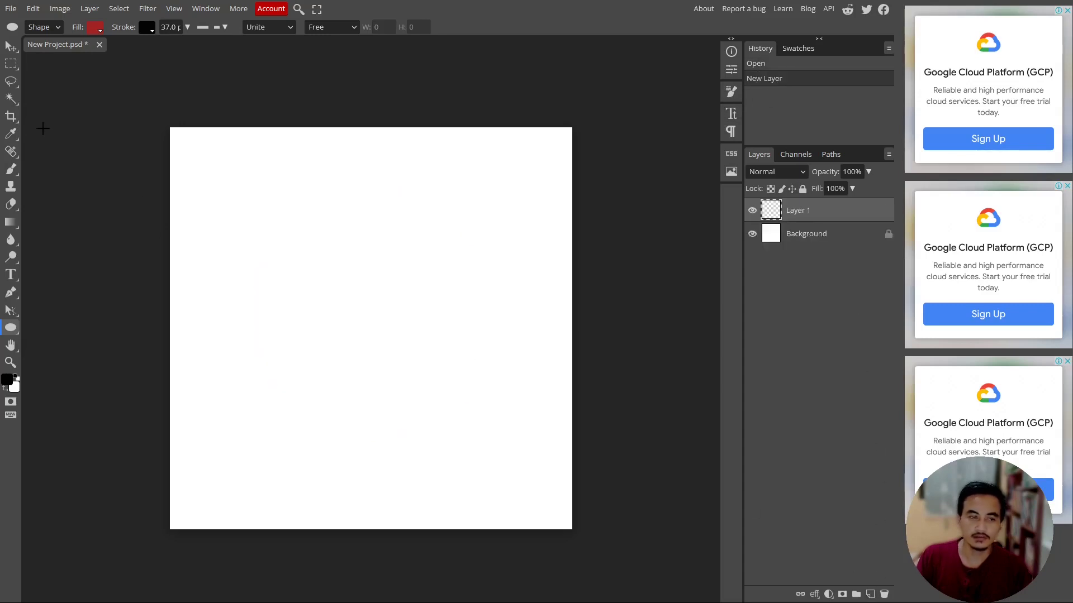
left_click(44, 29)
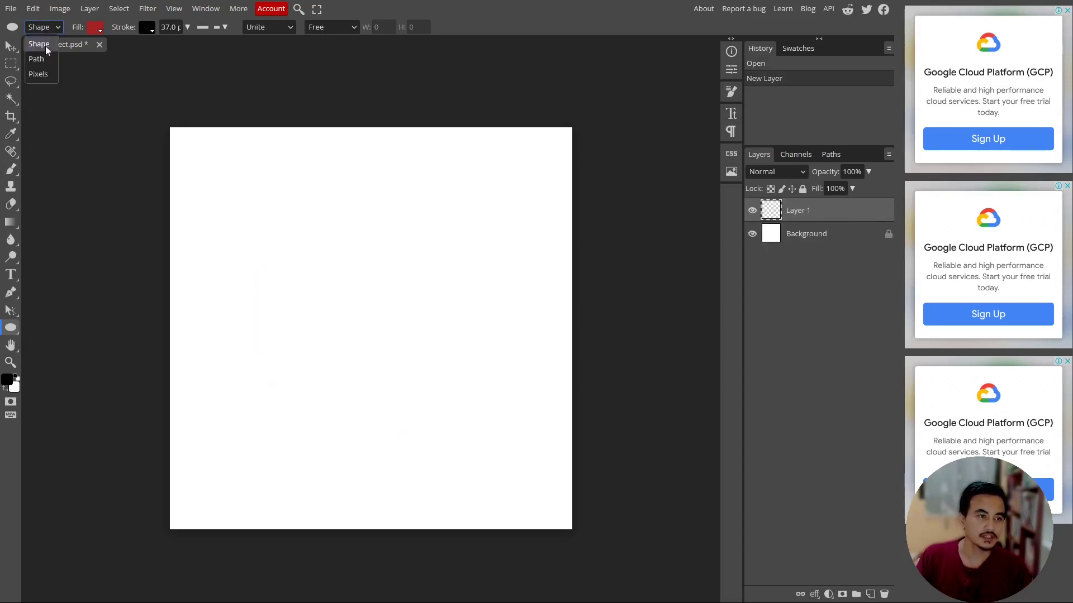
left_click(46, 45)
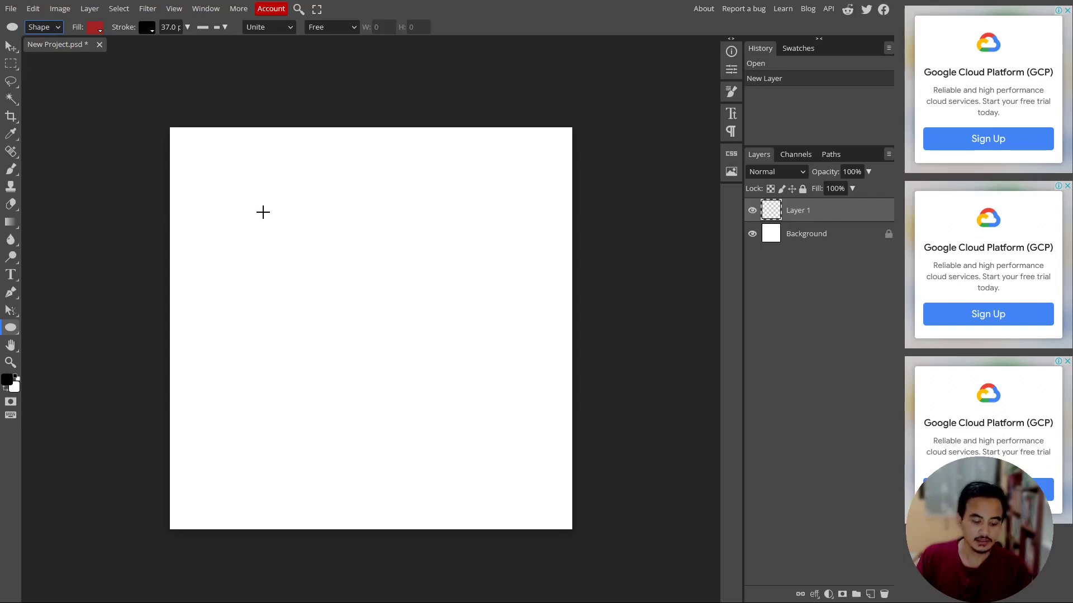
left_click_drag(236, 190, 479, 433)
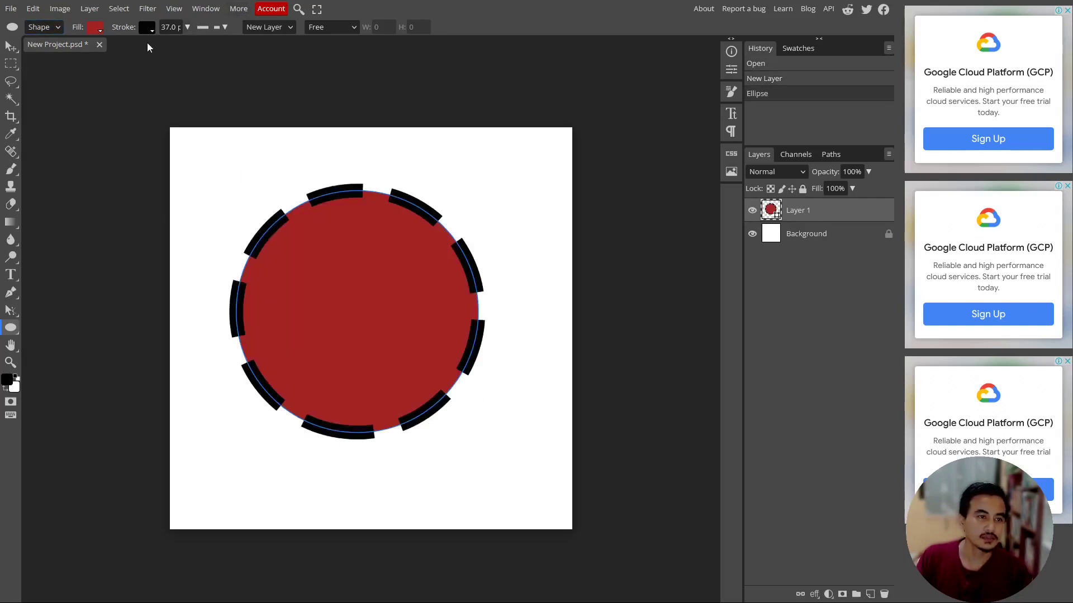
Step: Give the circle a solid black outline 12 px wide
left_click(177, 28)
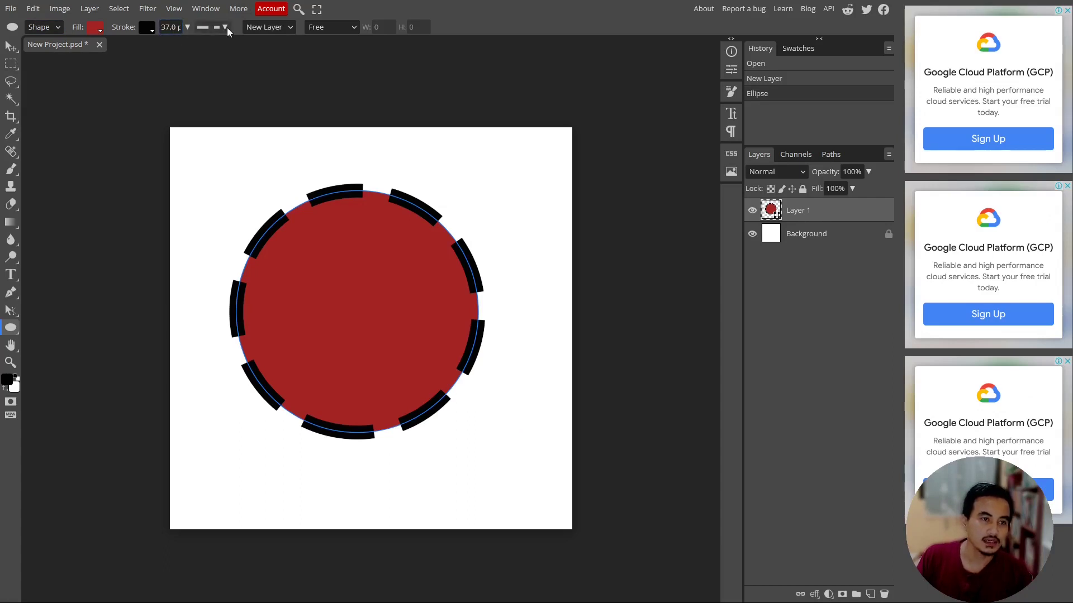
left_click(226, 27)
left_click(215, 133)
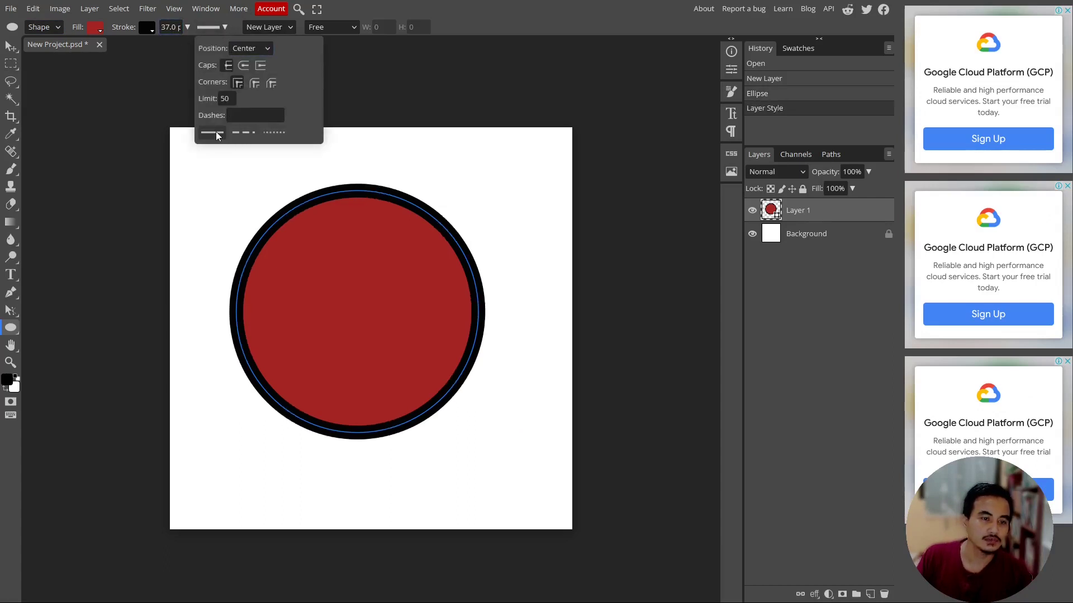
left_click(213, 27)
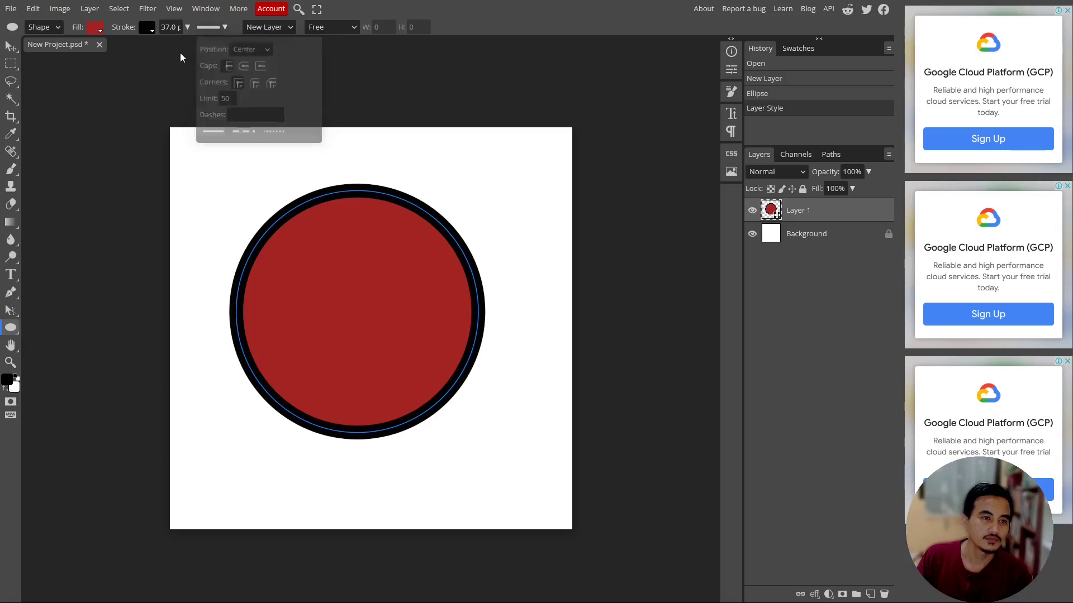
left_click_drag(180, 44, 166, 45)
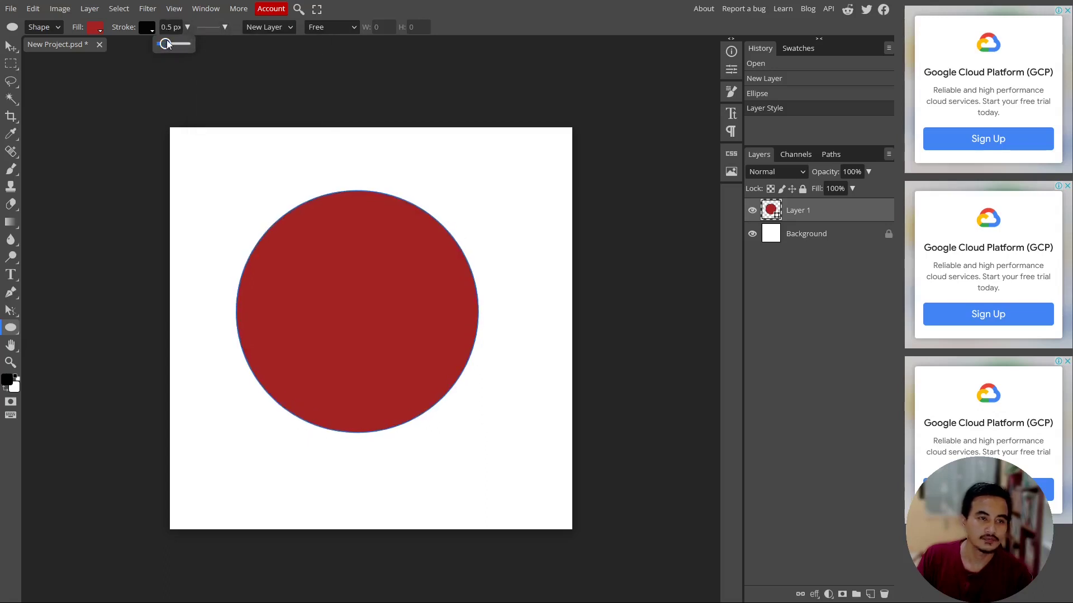
left_click_drag(166, 43, 171, 44)
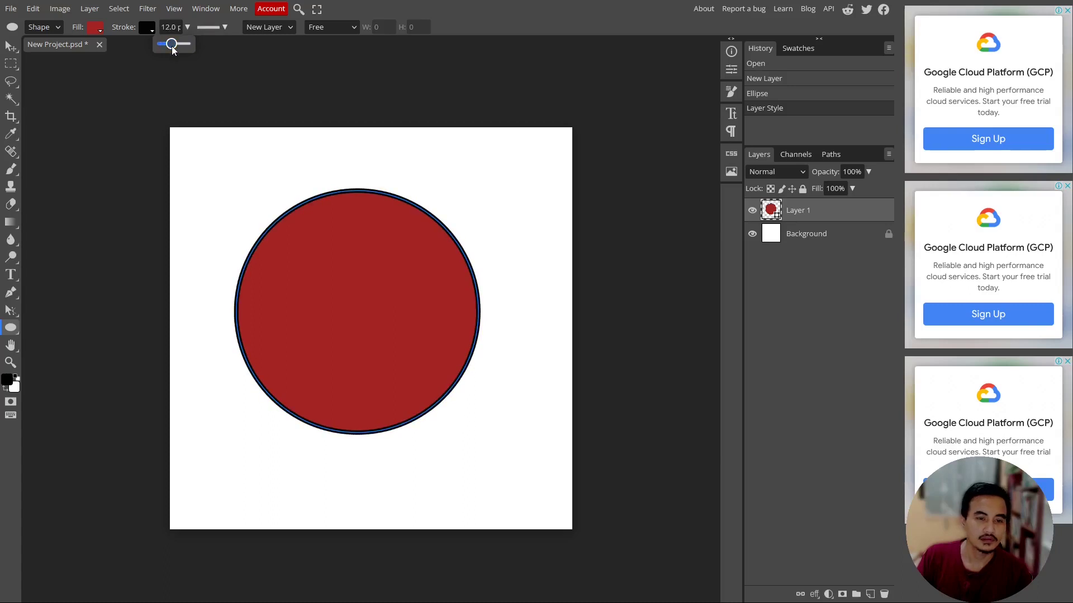
Step: Remove the circle's outline, sketch two more ellipses, then revert History to the New Layer state
left_click(150, 28)
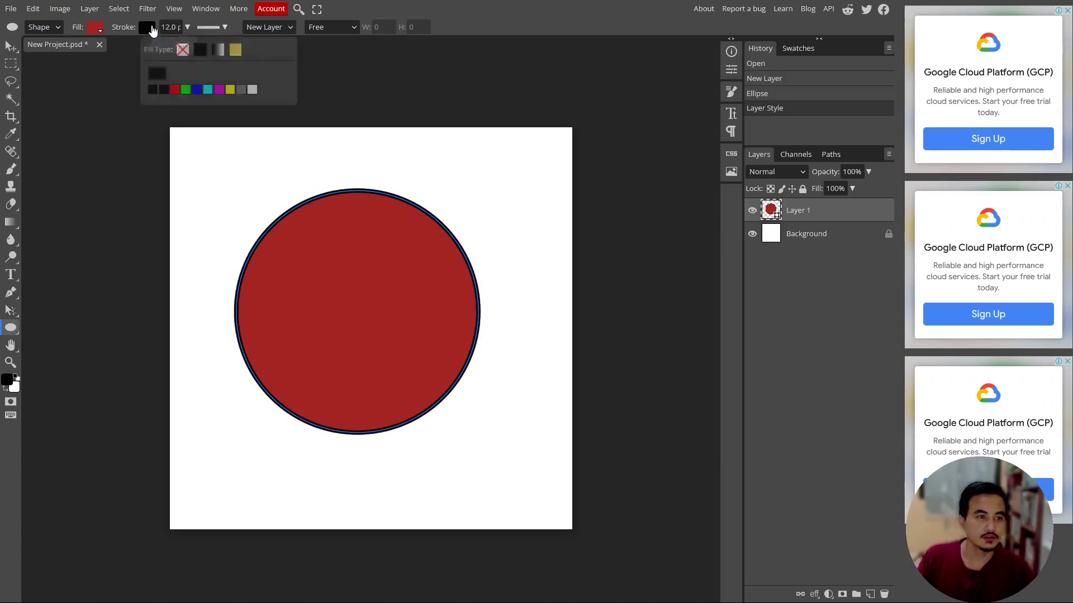
left_click(182, 49)
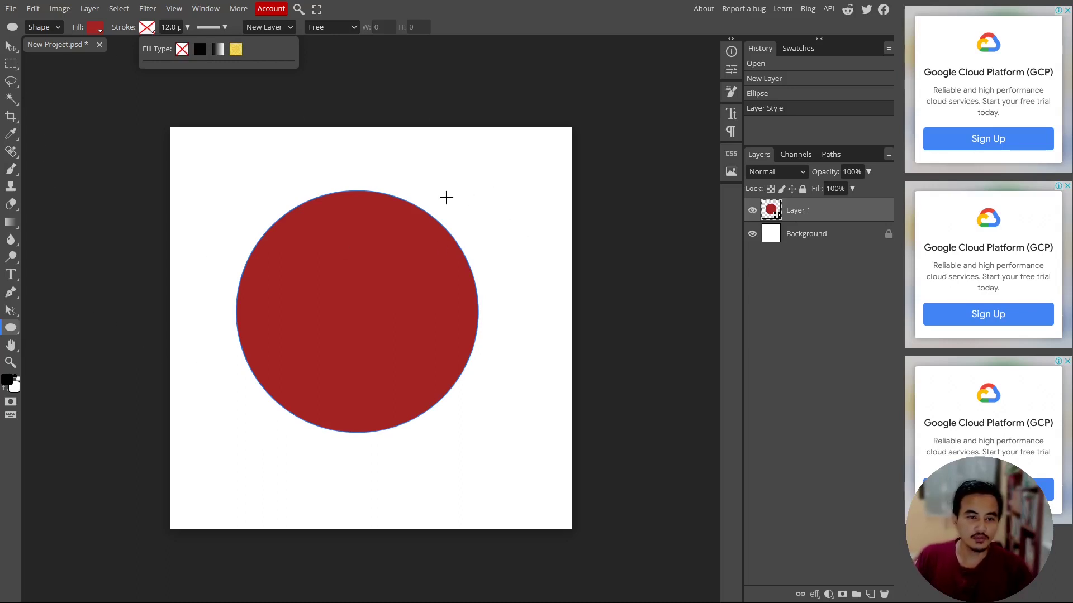
left_click_drag(474, 182, 558, 427)
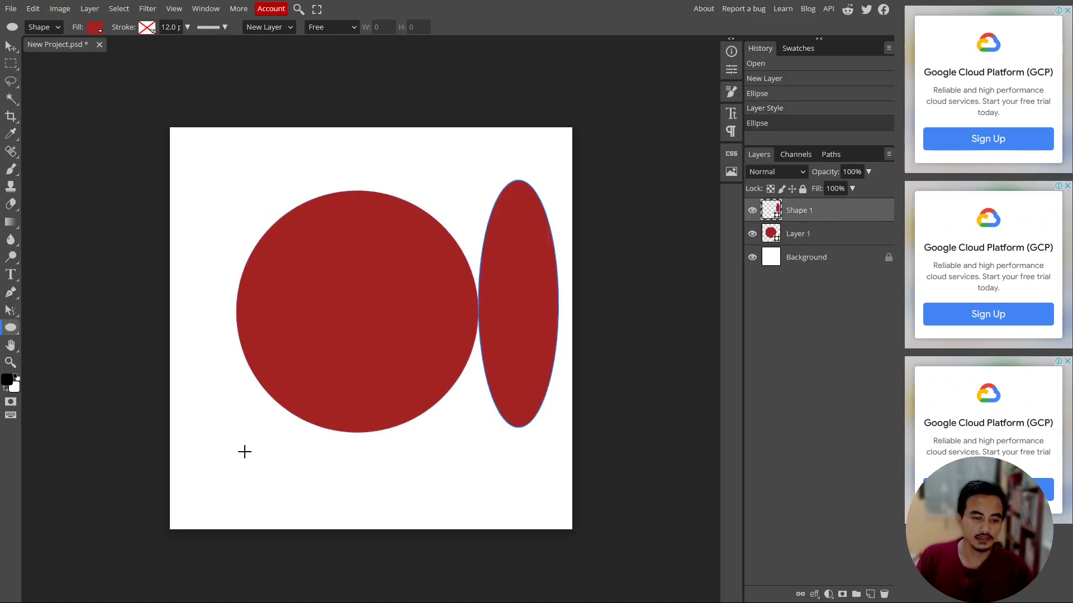
mouse_move(244, 452)
left_mouse_down()
mouse_move(513, 526)
mouse_move(516, 514)
left_mouse_up()
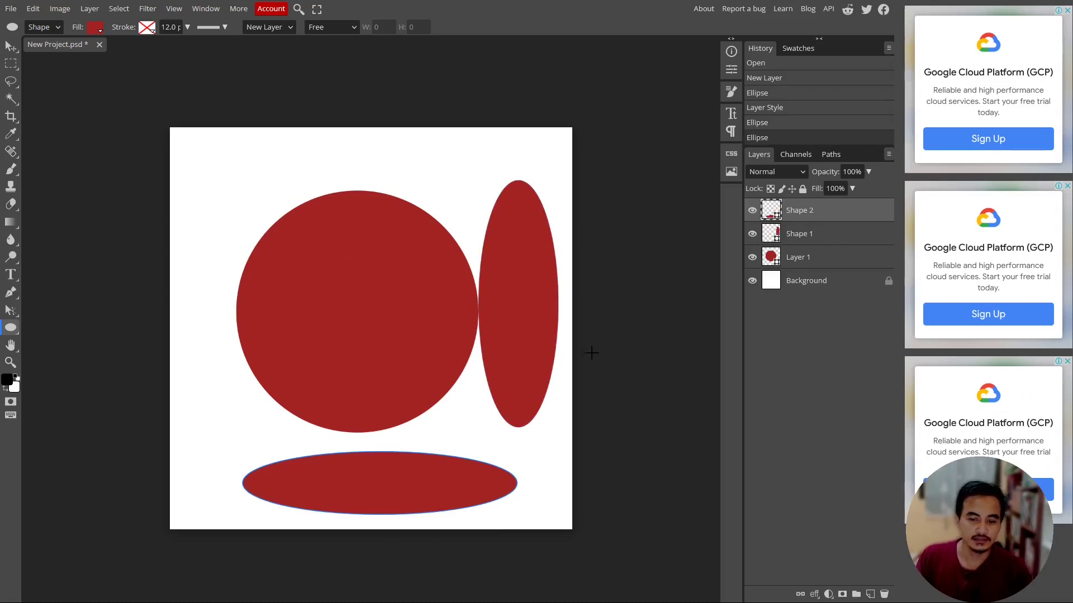
left_click(770, 79)
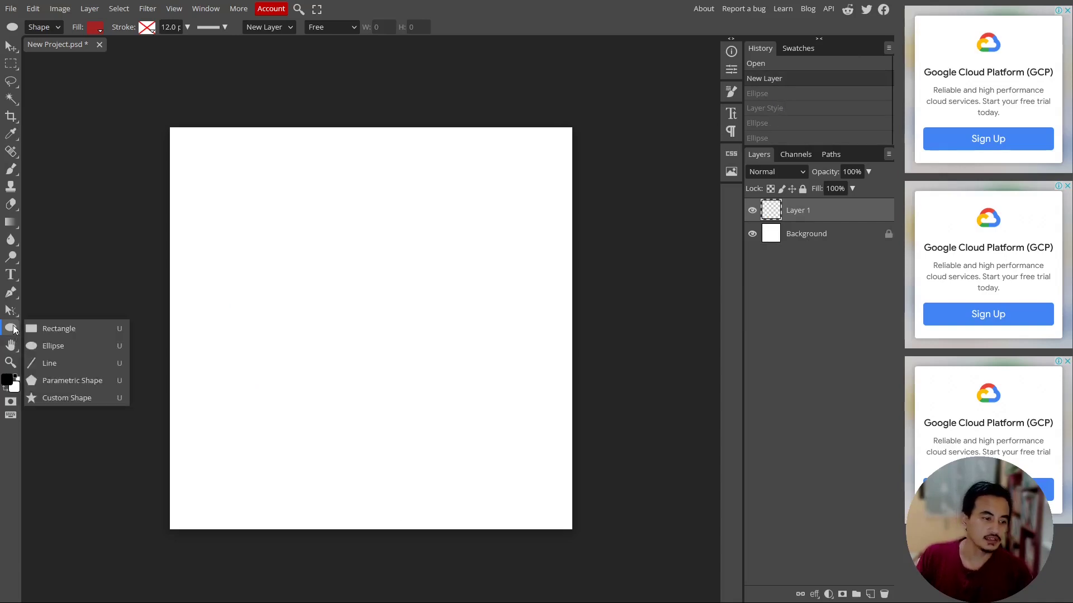
Step: Using the Line tool, draw a horizontal 5 px line in the upper-left canvas, redrawing it once
right_click(11, 328)
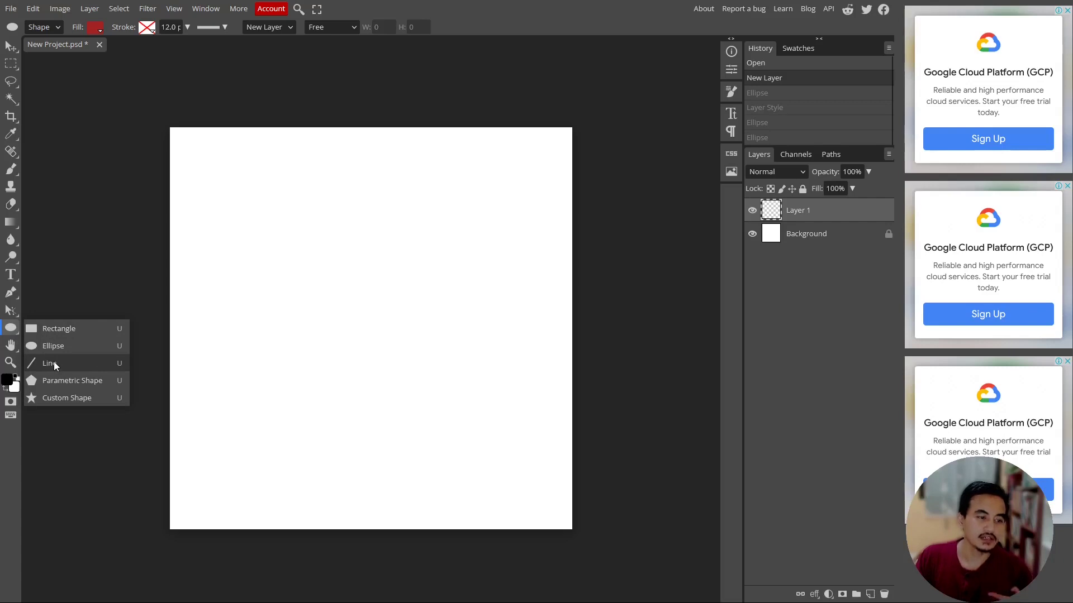
left_click(53, 362)
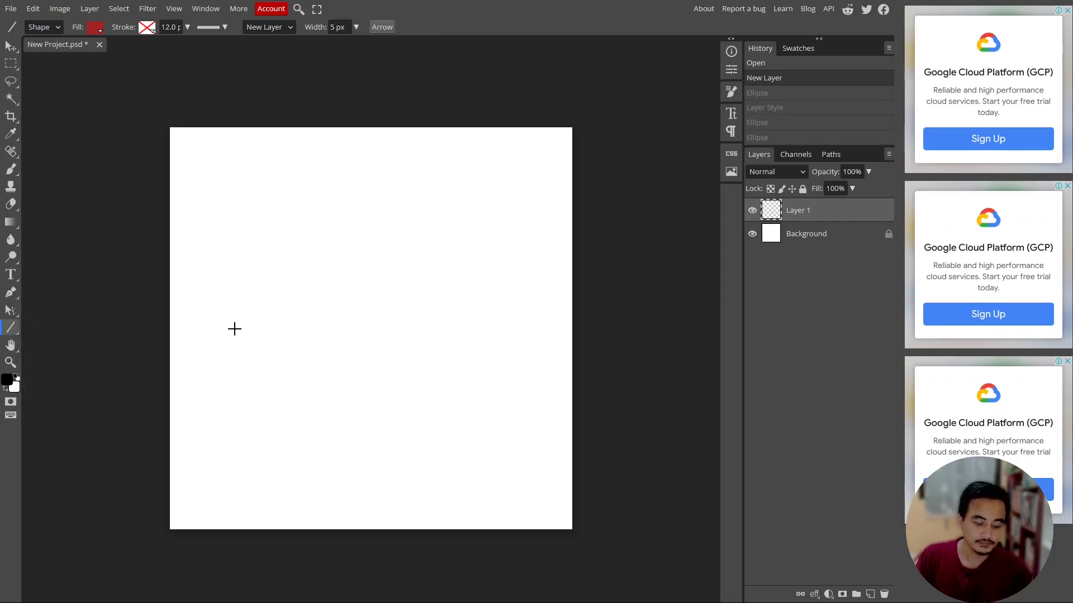
left_click_drag(221, 222, 329, 241)
key("ctrl+z")
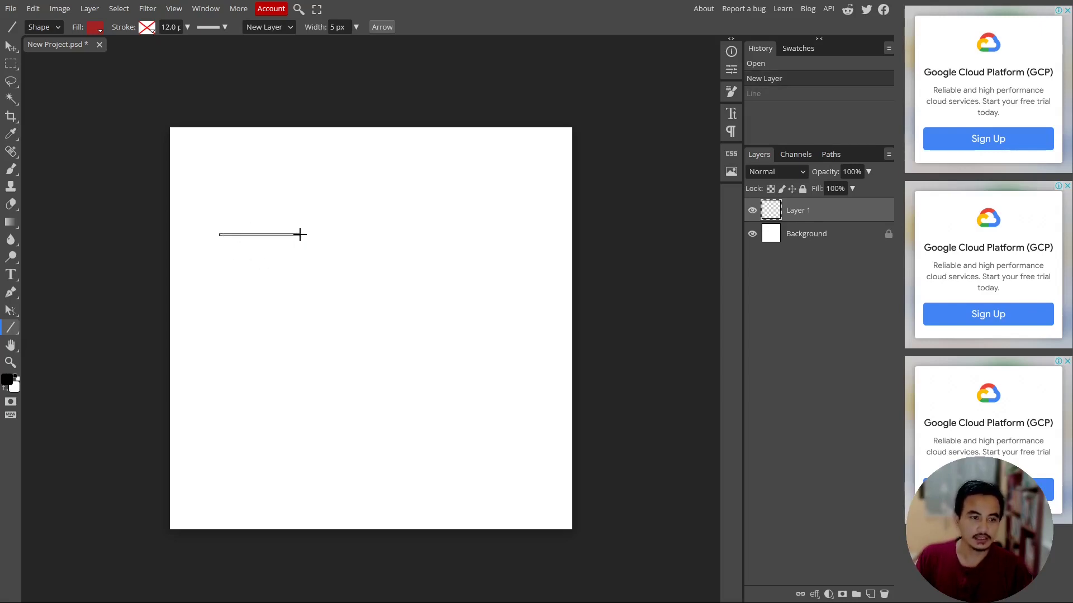
mouse_move(236, 239)
left_mouse_down()
mouse_move(313, 402)
mouse_move(402, 264)
mouse_move(374, 380)
mouse_move(408, 307)
mouse_move(363, 419)
mouse_move(402, 256)
mouse_move(367, 368)
mouse_move(228, 451)
left_mouse_up()
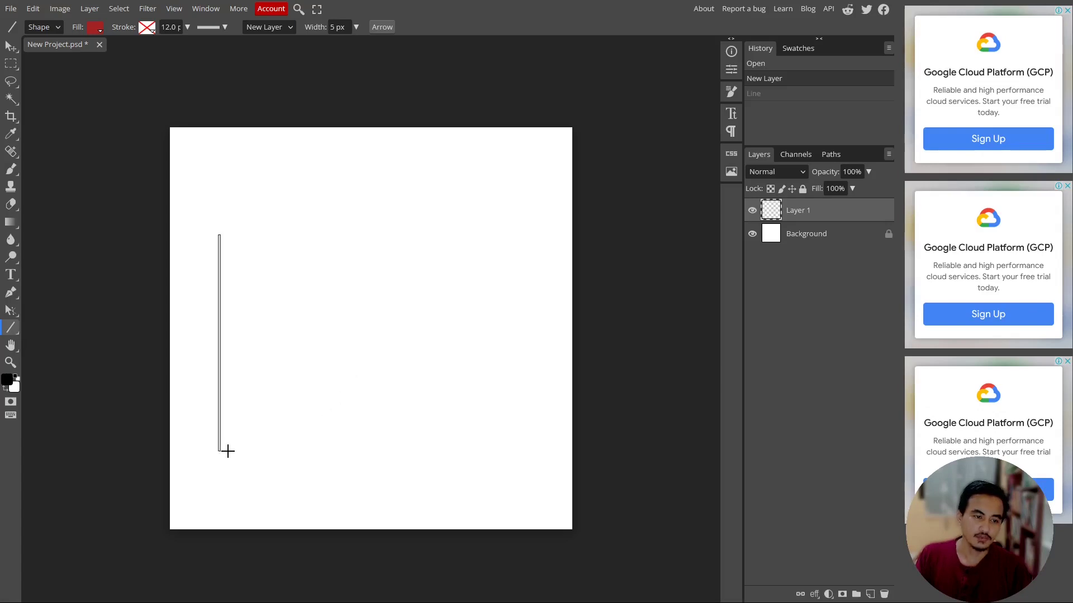
mouse_move(294, 430)
left_mouse_down()
mouse_move(352, 391)
mouse_move(397, 292)
left_mouse_up()
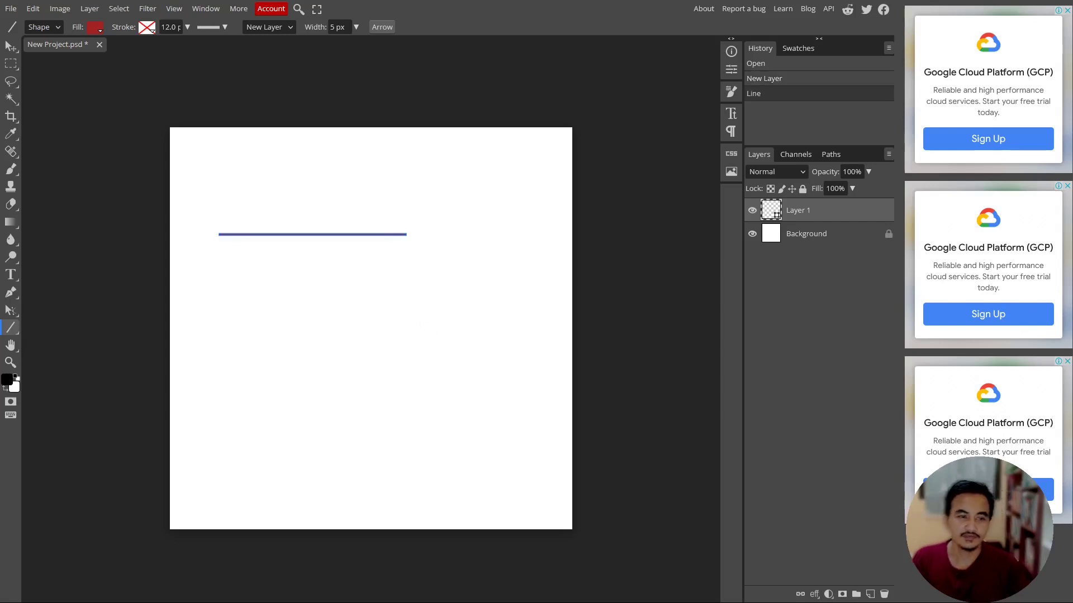
Step: Free Transform the line to about 127% of its width and commit it
left_click(10, 46)
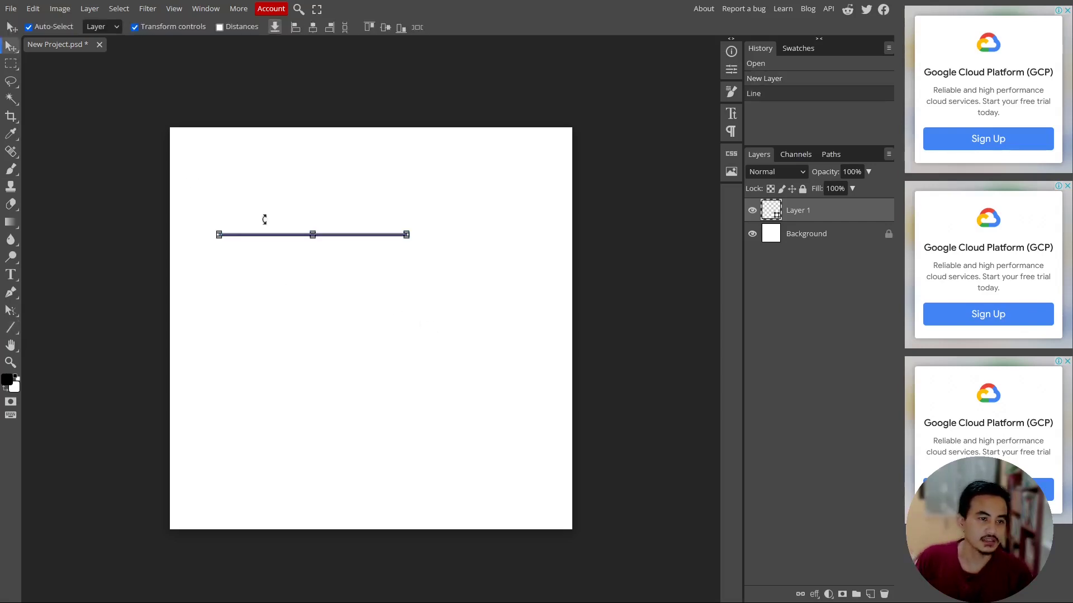
left_click_drag(284, 235, 250, 235)
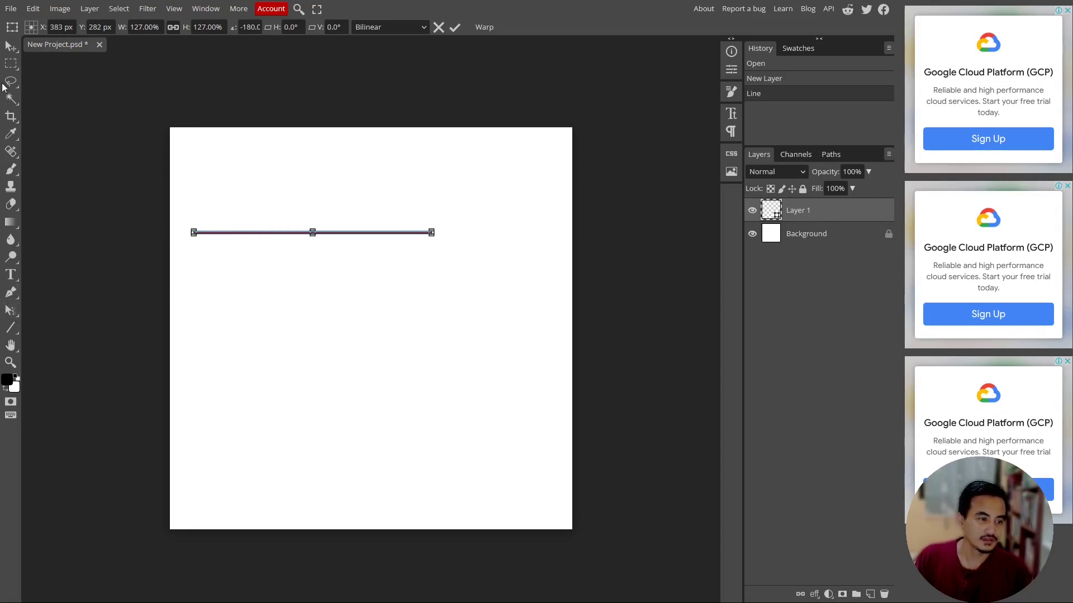
left_click(10, 47)
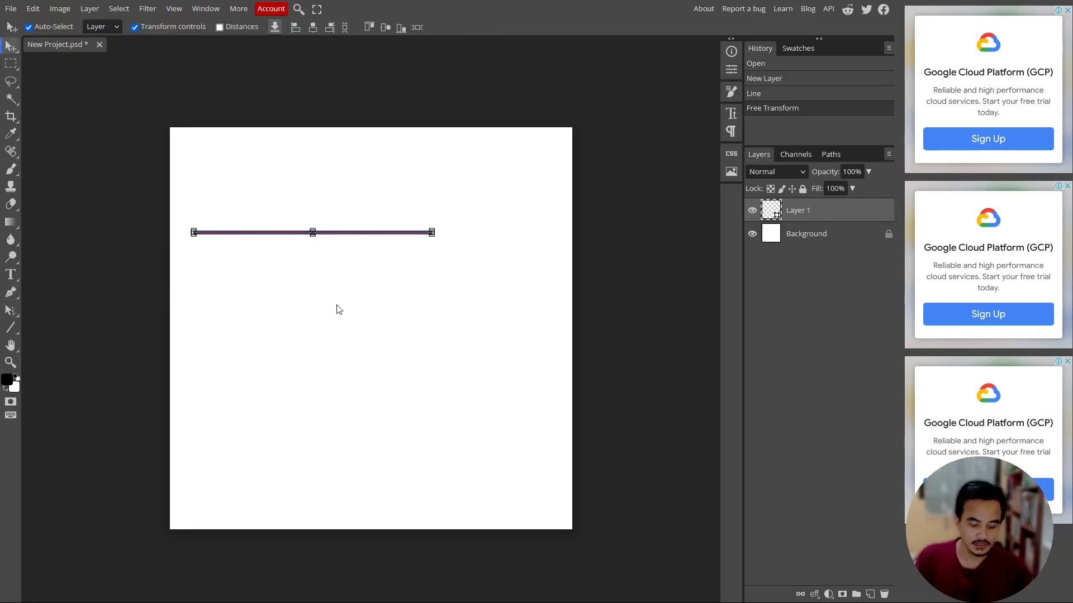
Step: Try stretching the line vertically into a thick band, then cancel that transform
scroll(339, 310, "left", 2)
scroll(339, 310, "up", 3)
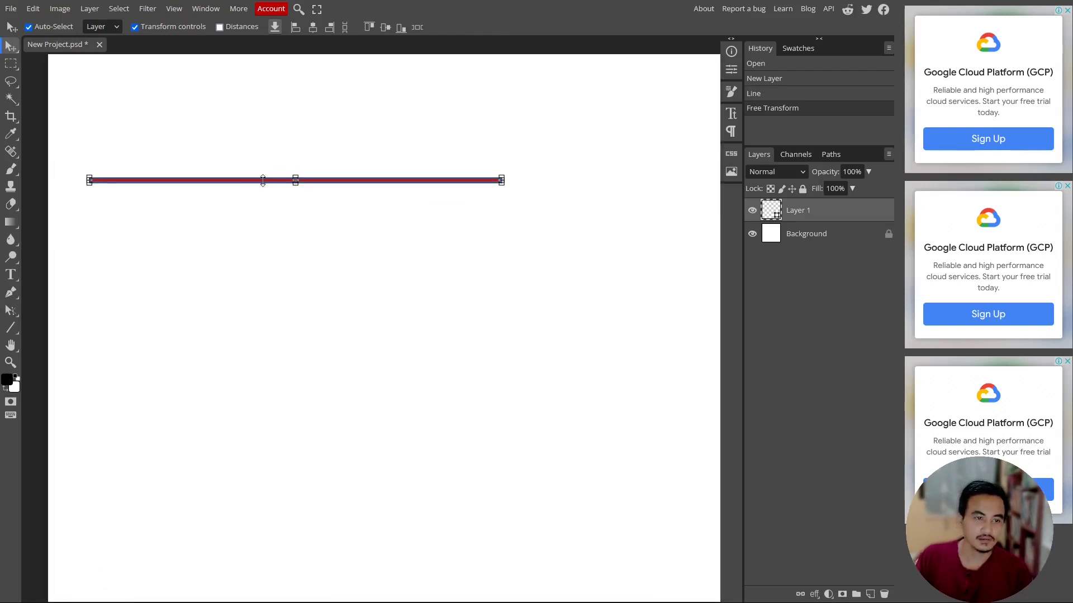
left_click_drag(263, 180, 272, 212)
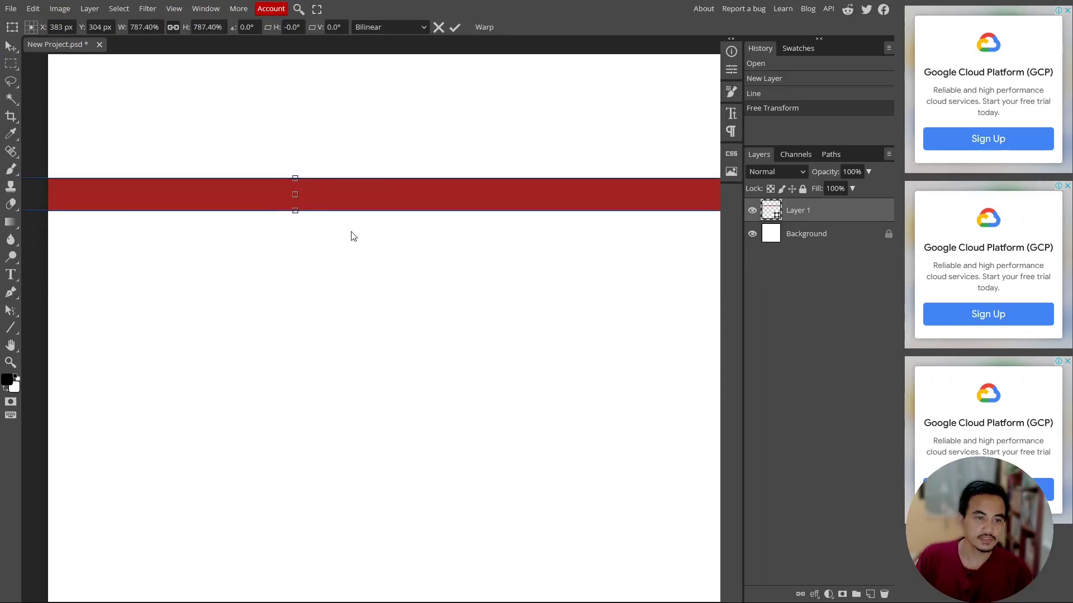
left_click(438, 28)
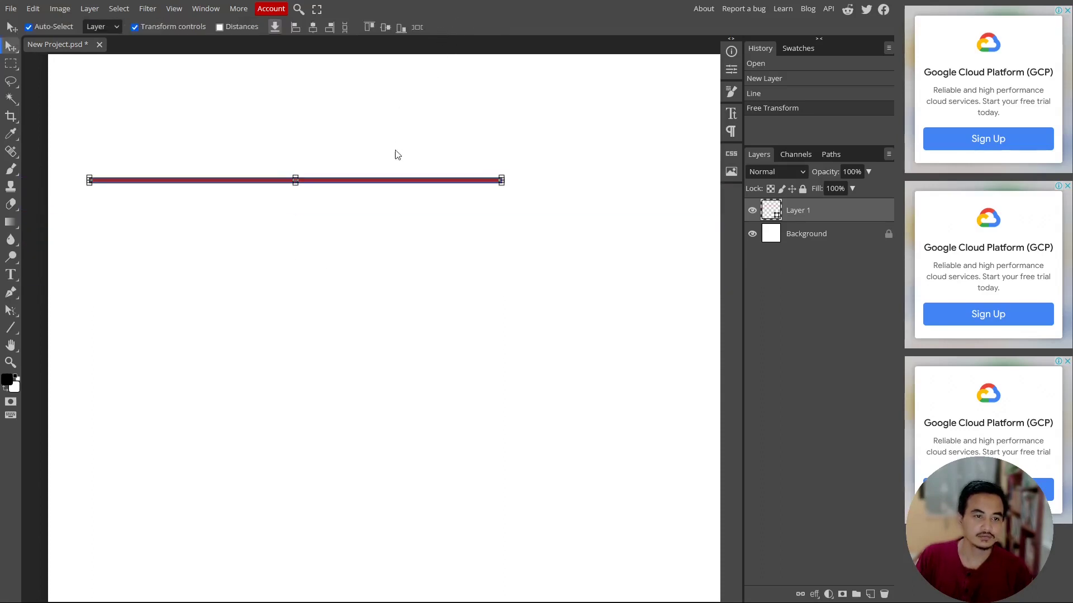
scroll(256, 326, "down", 3)
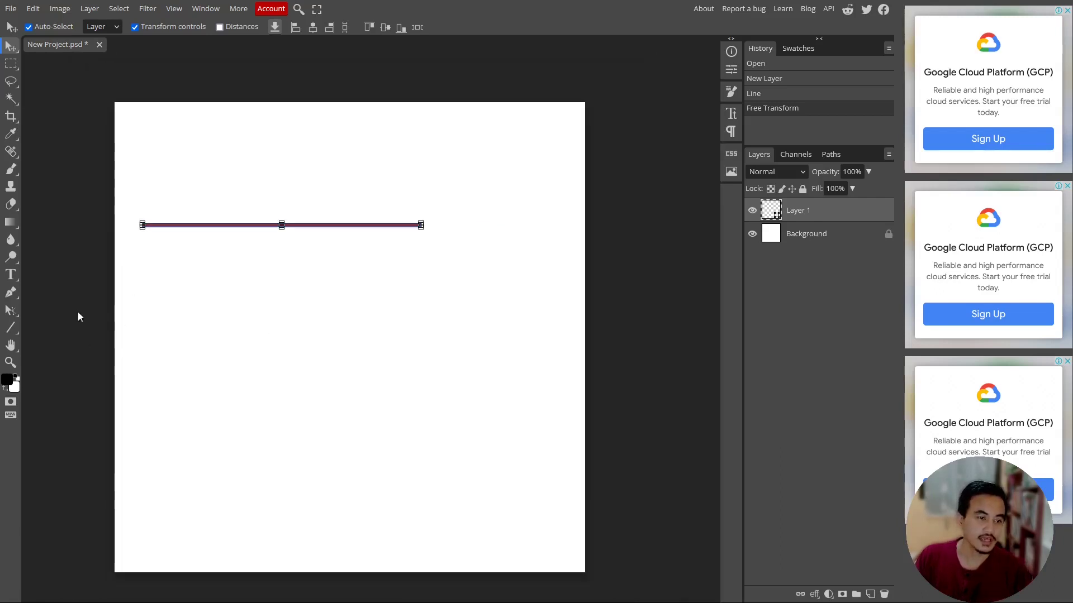
left_click(15, 330)
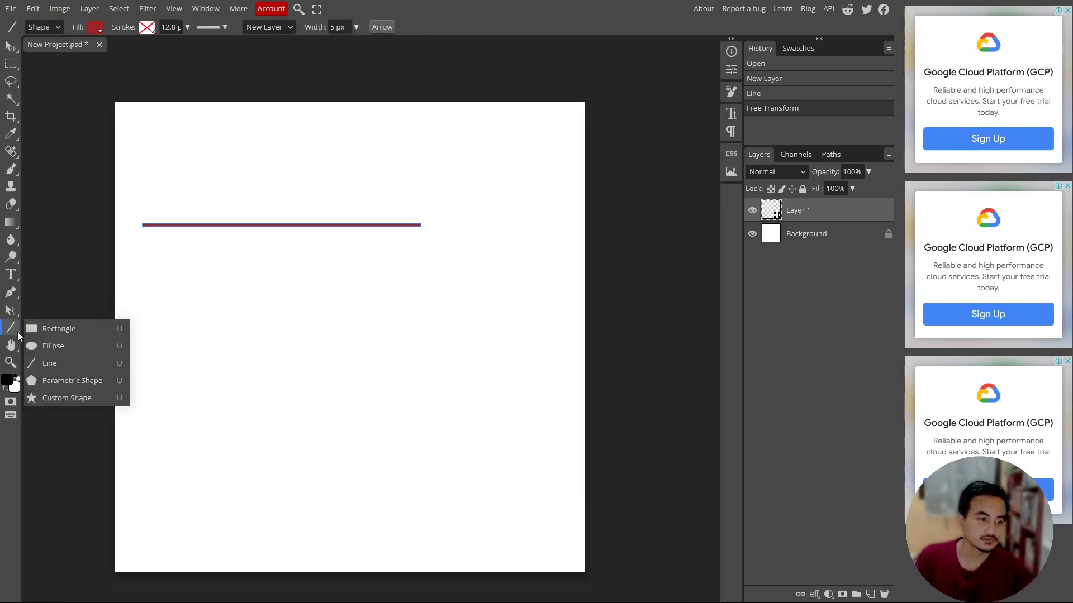
Step: Draw a red pentagon parametric shape below the line and move it fully onto the canvas
left_click(69, 381)
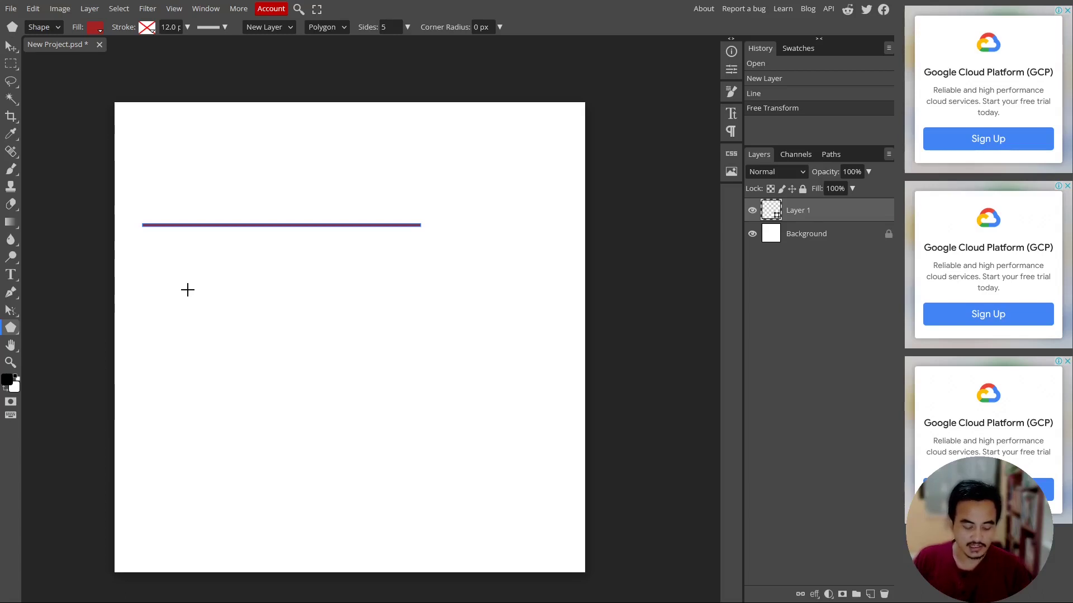
mouse_move(187, 289)
left_mouse_down()
mouse_move(283, 333)
mouse_move(236, 317)
mouse_move(293, 357)
left_mouse_up()
left_click(11, 47)
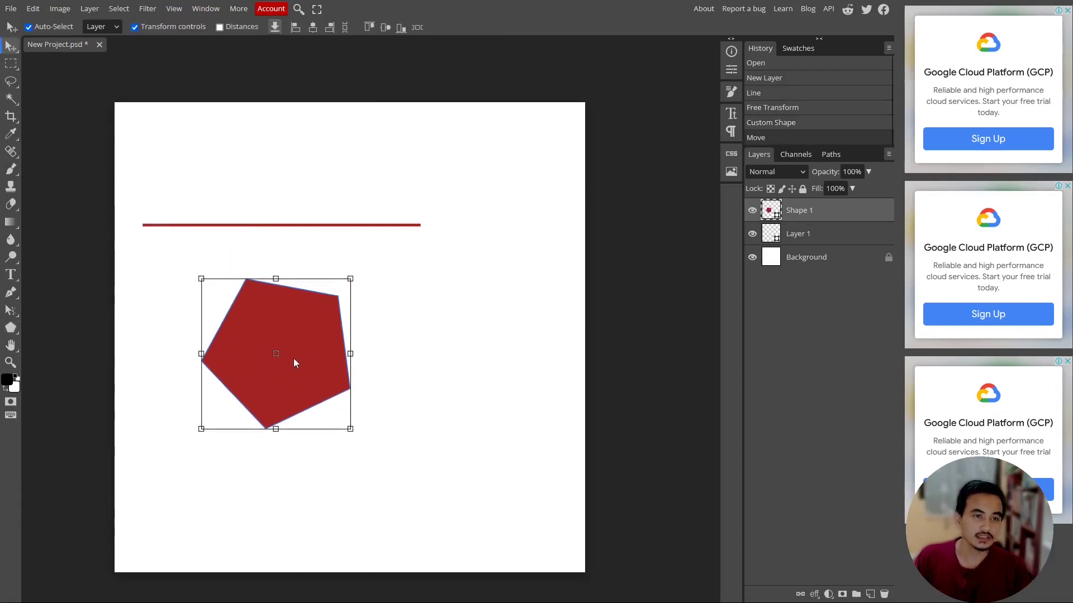
Step: Set Sides to 12 and draw a red 12-sided polygon right of the pentagon
left_click(12, 328)
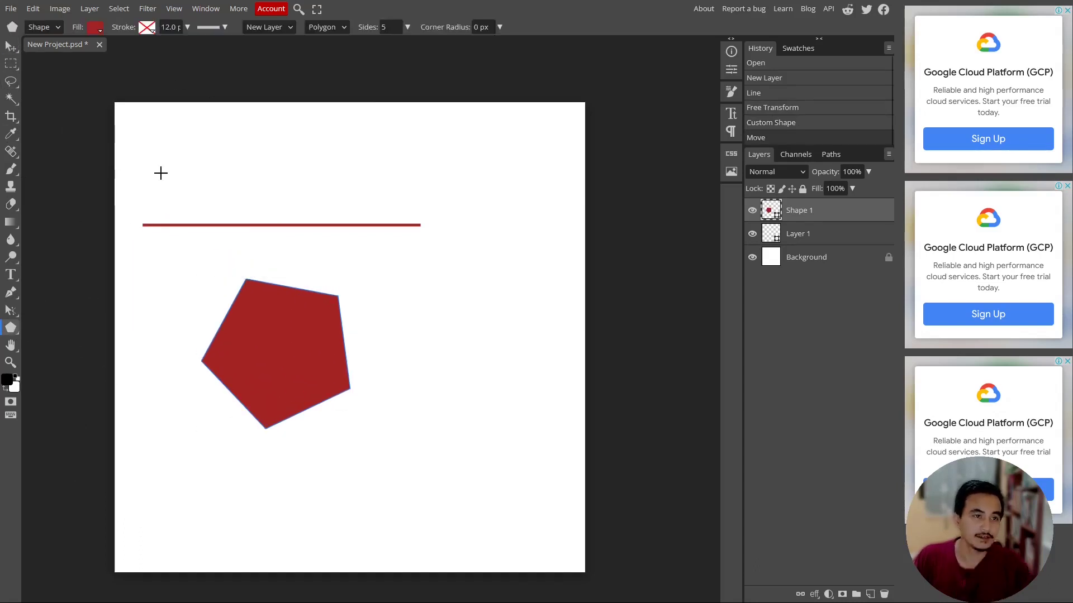
left_click(408, 27)
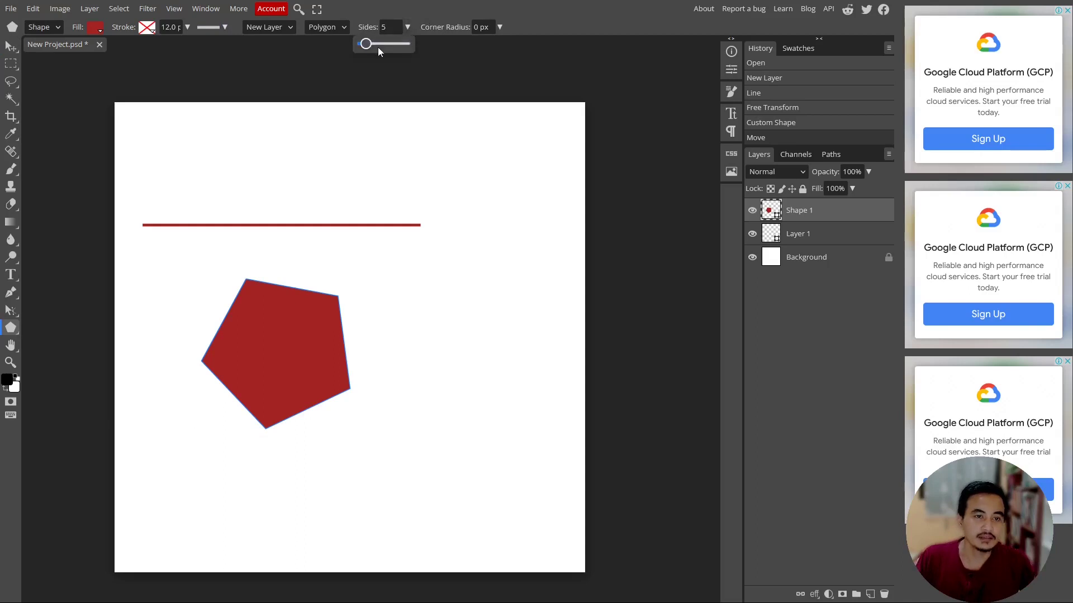
left_click_drag(366, 44, 377, 44)
left_click_drag(417, 257, 449, 329)
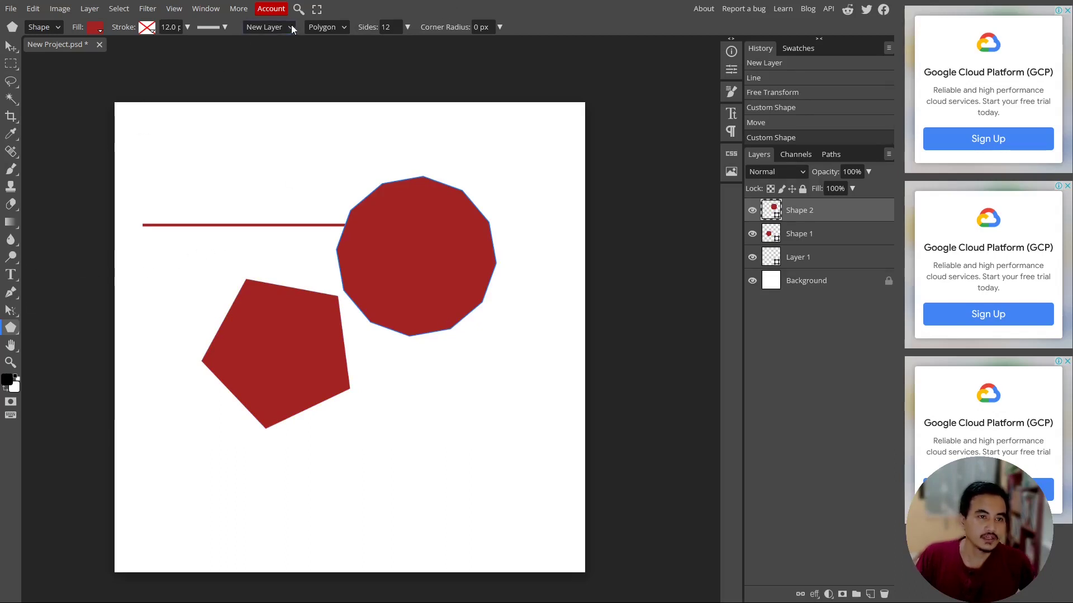
Step: Switch the parametric shape to Star and draw a spiky 12-point star over the pentagon
left_click(344, 27)
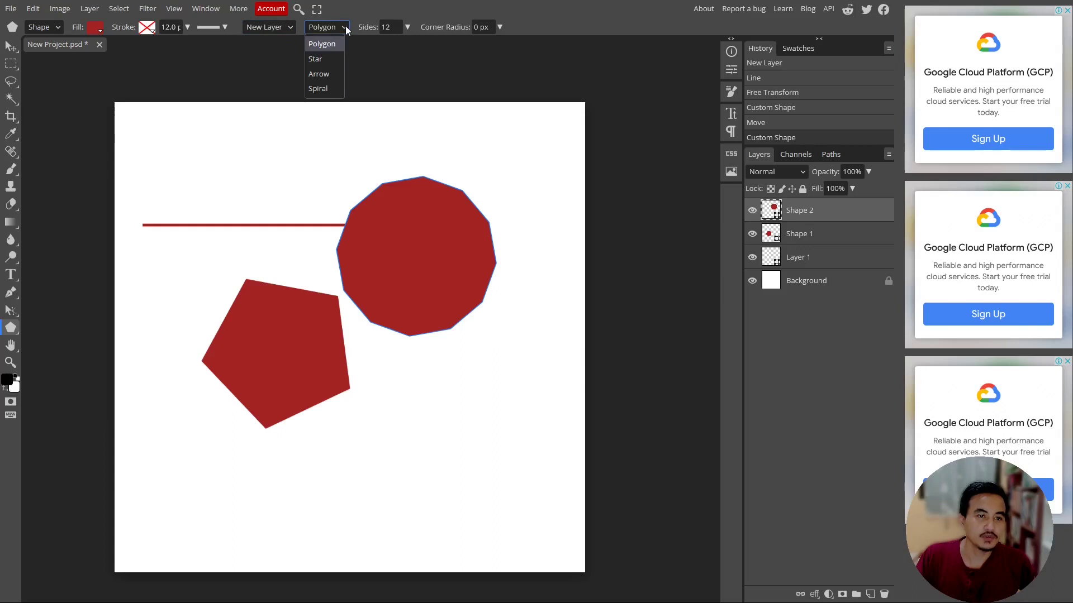
left_click(329, 58)
left_click_drag(395, 389, 468, 459)
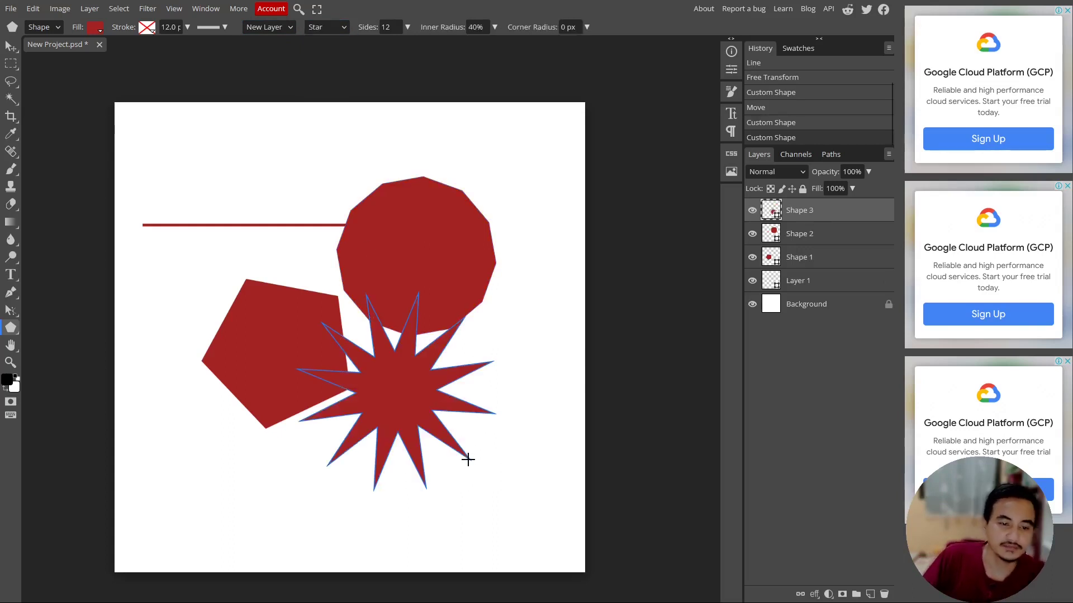
Step: Raise the star's Inner Radius to 91% and draw a blunt star at the top left
left_click(344, 27)
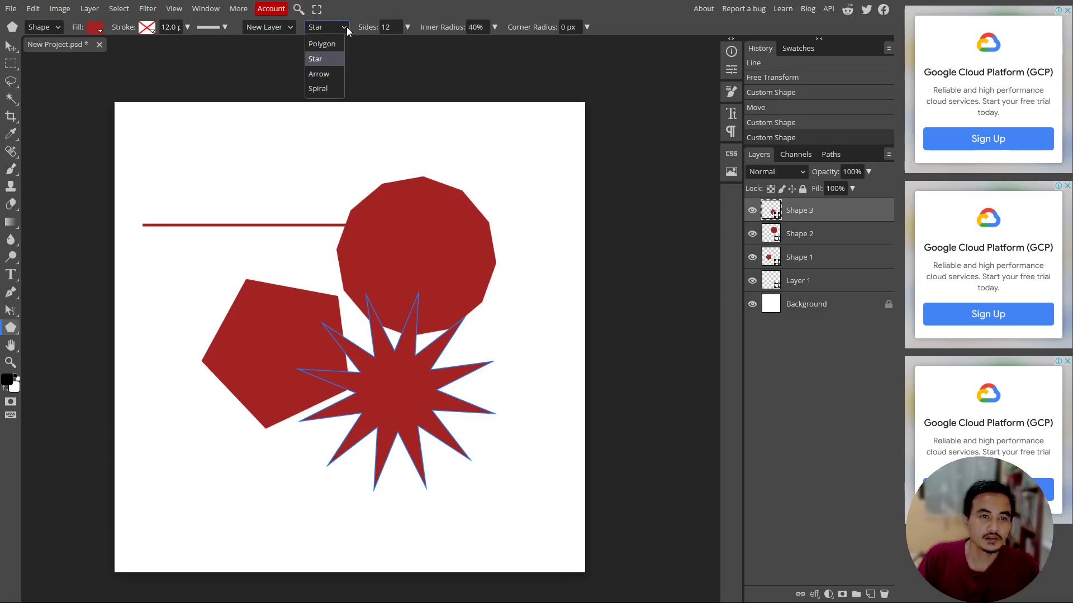
left_click(495, 27)
left_click_drag(452, 44, 490, 45)
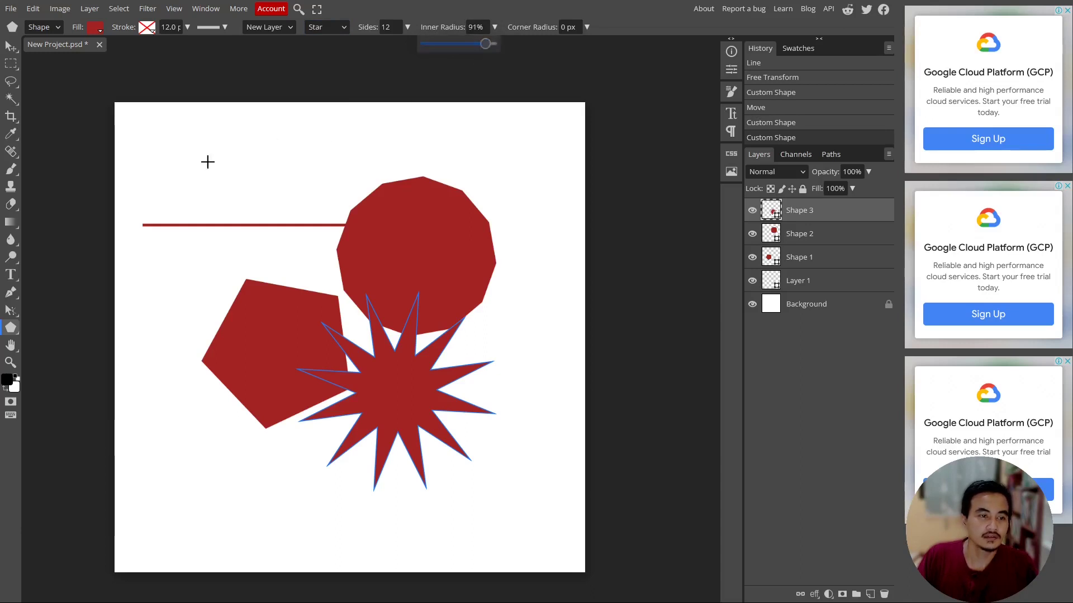
left_click_drag(201, 156, 239, 197)
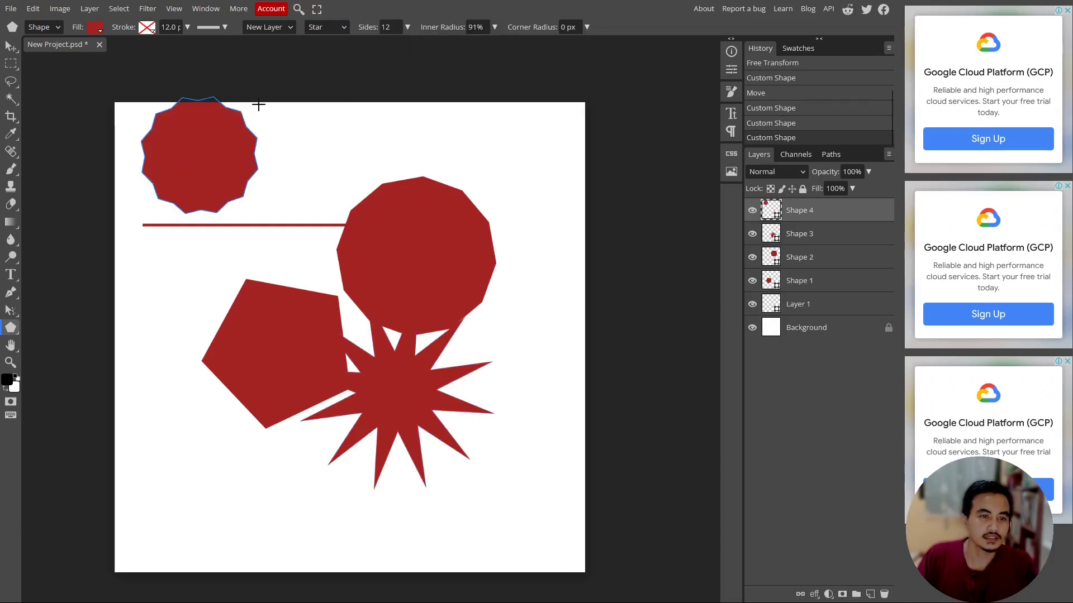
Step: Set Corner Radius to 23 px and draw a small rounded star near the top
left_click(586, 27)
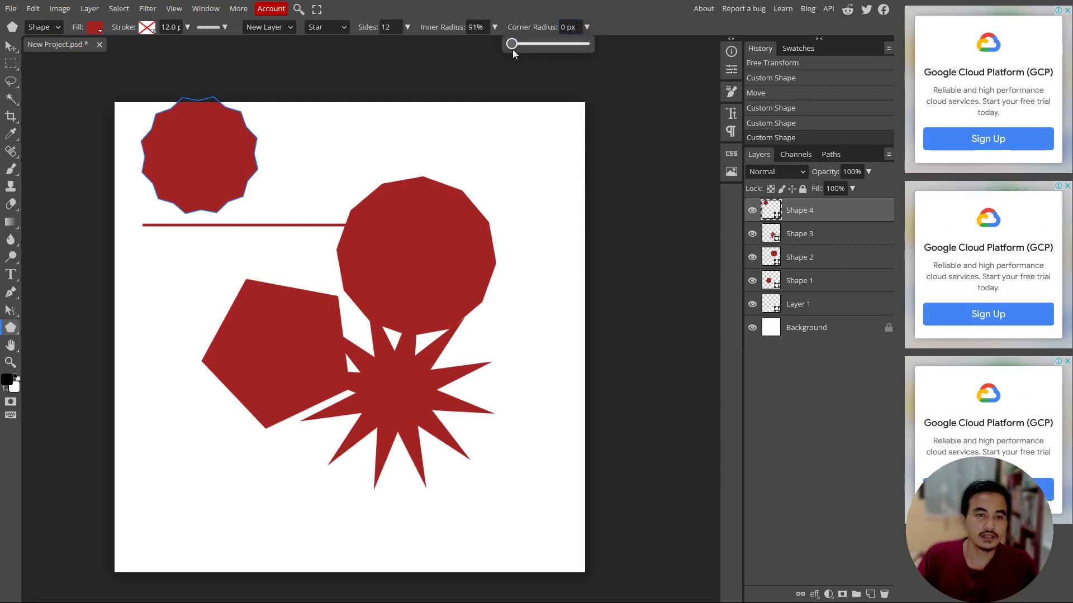
left_click_drag(511, 44, 545, 55)
left_click_drag(304, 132, 330, 150)
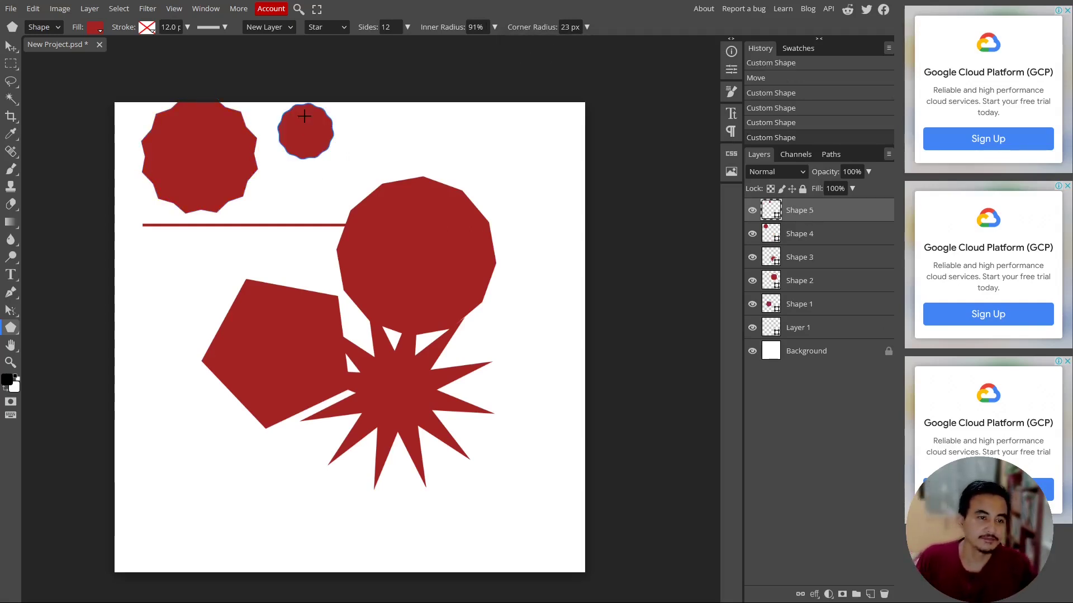
Step: Draw an arrow parametric shape pointing up-right from the line
left_click(343, 28)
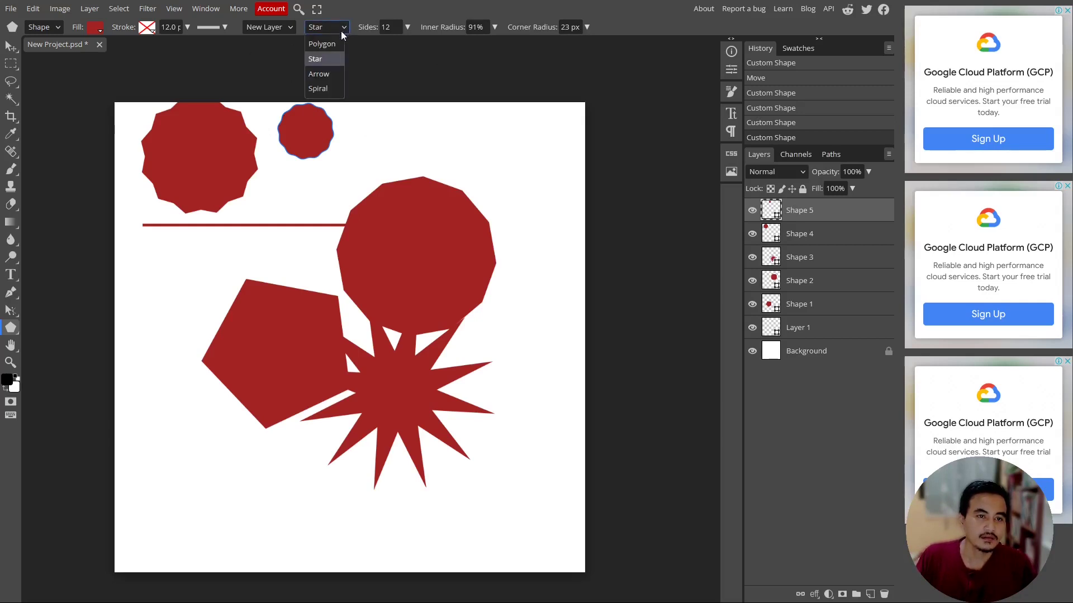
left_click(326, 78)
mouse_move(235, 226)
left_mouse_down()
mouse_move(440, 137)
mouse_move(444, 123)
left_mouse_up()
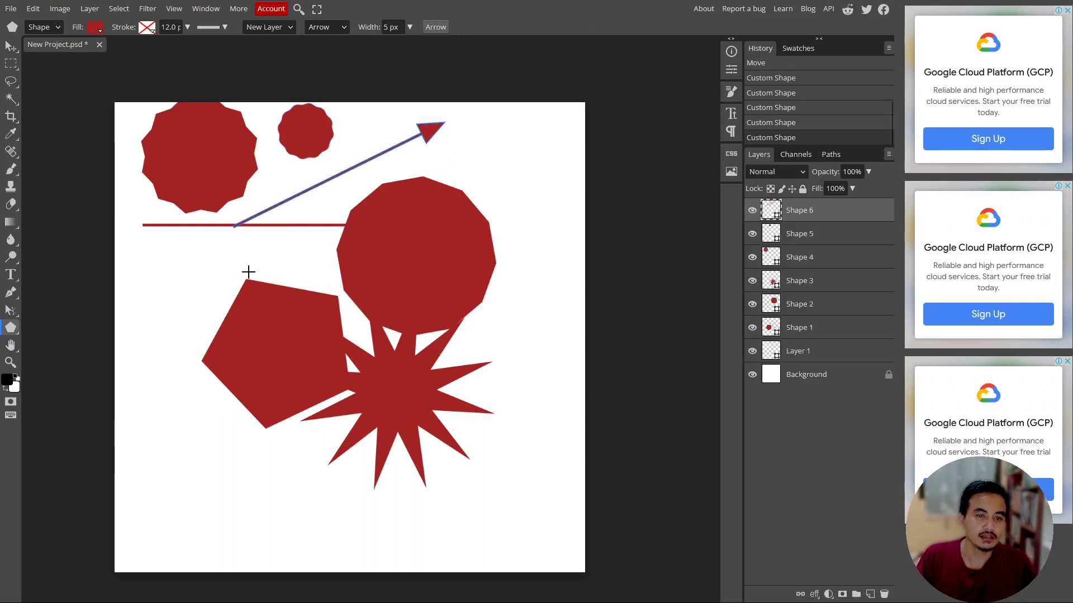
Step: Draw two spiral shapes, the second with Length raised to 26
left_click(335, 28)
left_click(316, 90)
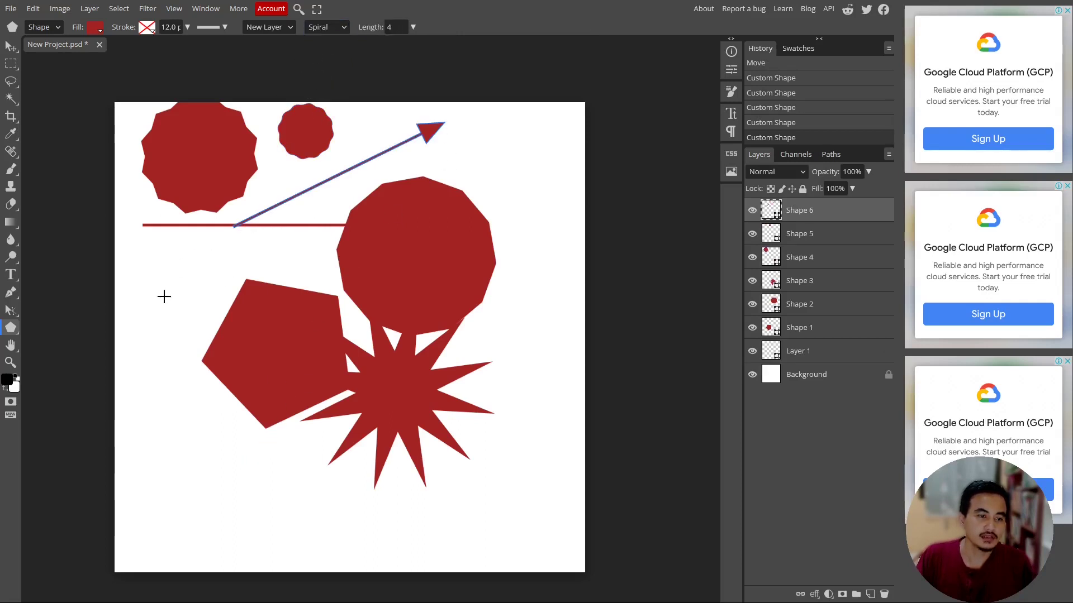
mouse_move(162, 297)
left_mouse_down()
mouse_move(197, 405)
mouse_move(190, 396)
left_mouse_up()
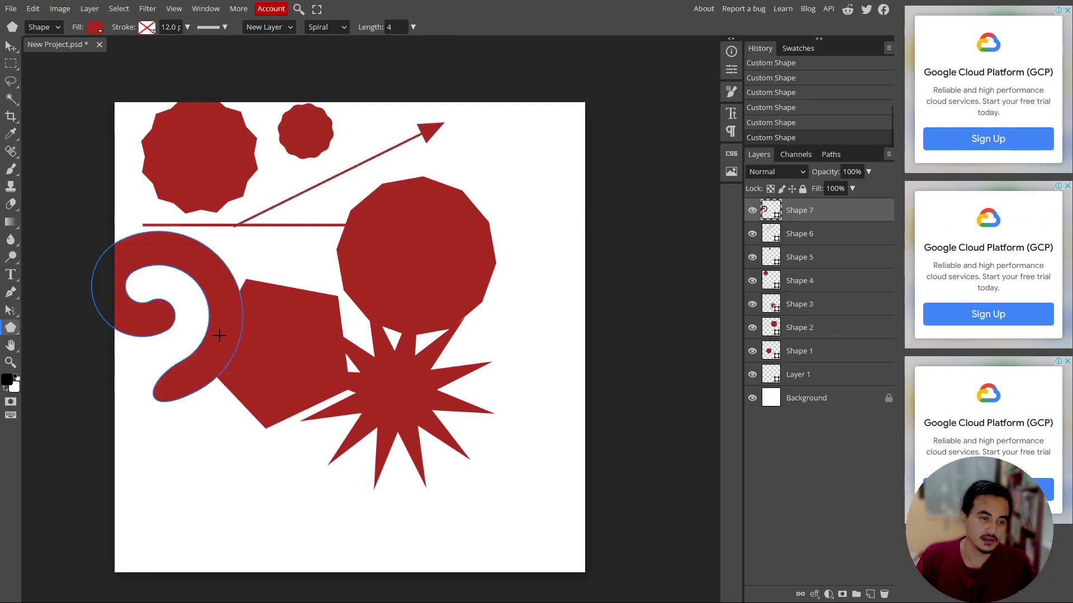
left_click(413, 27)
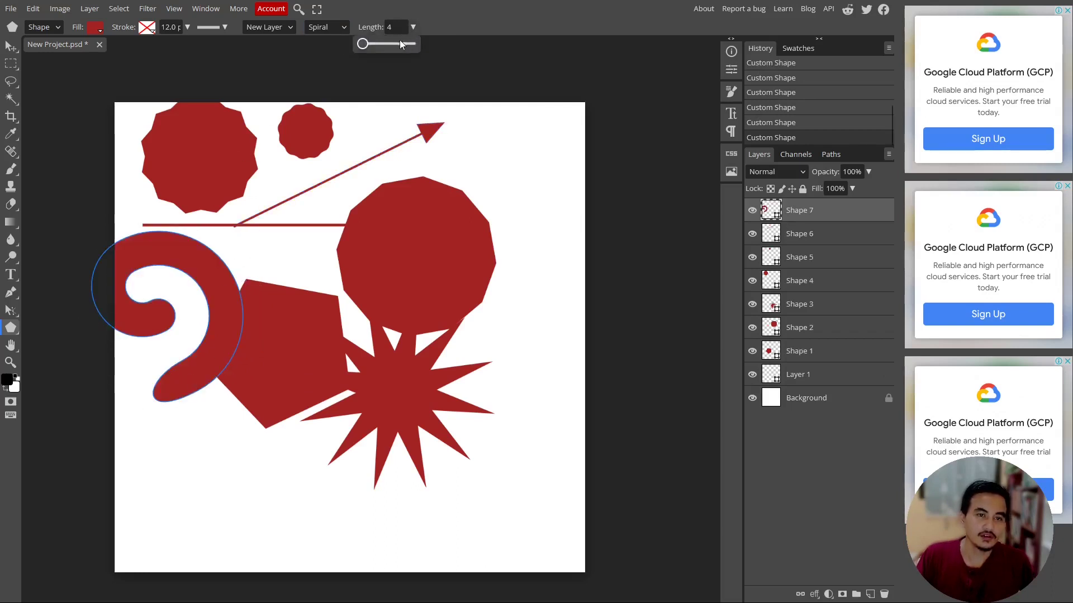
left_click_drag(363, 43, 392, 43)
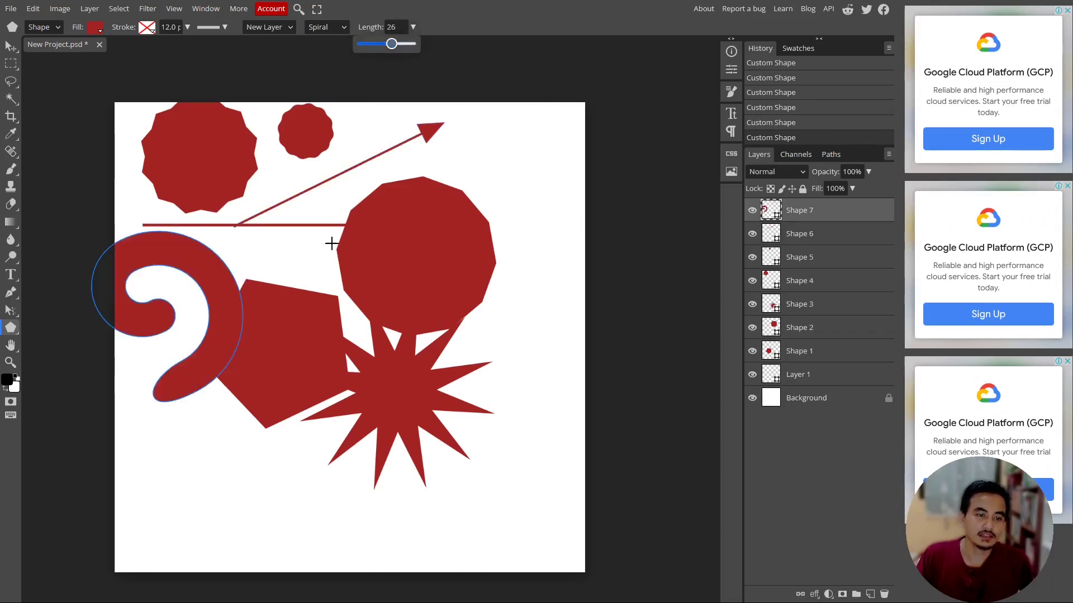
left_click_drag(321, 244, 376, 274)
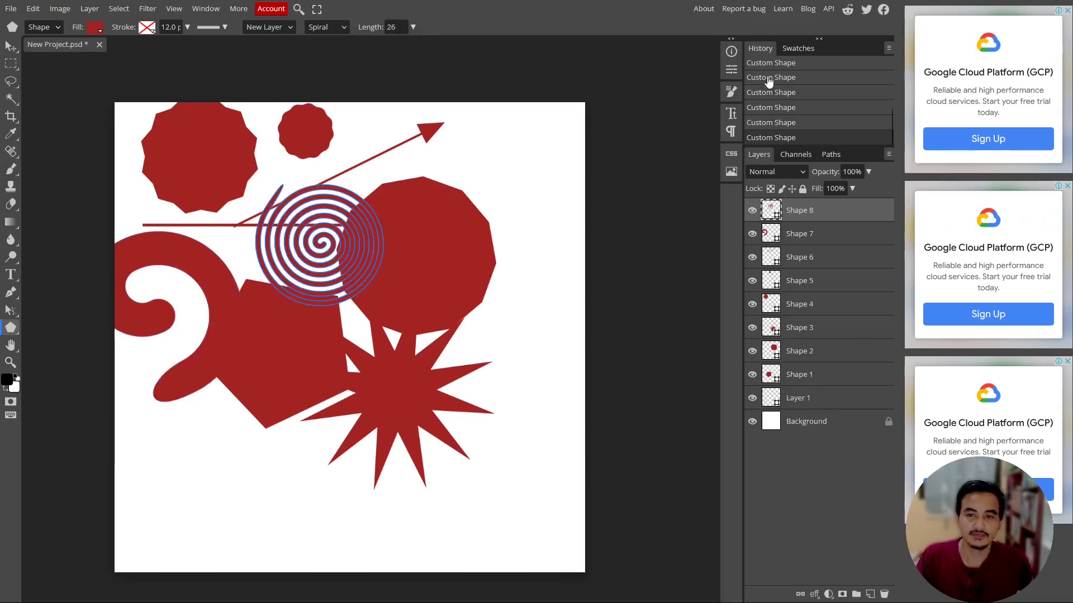
scroll(782, 84, "up", 5)
Step: Revert History to the blank New Layer state and draw a dark-red custom triangle at the upper left
left_click(778, 80)
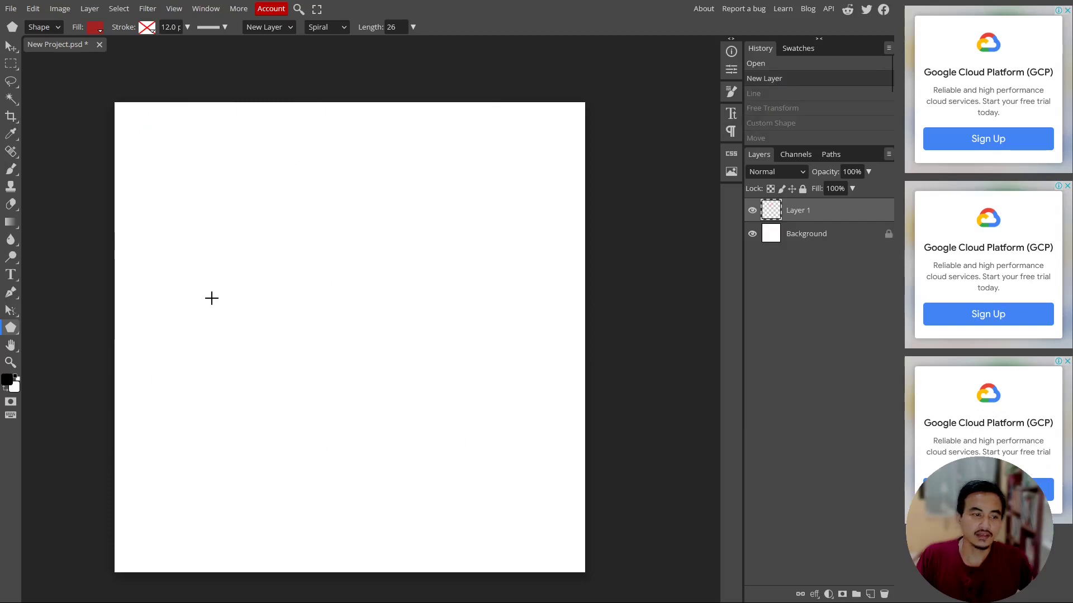
right_click(14, 334)
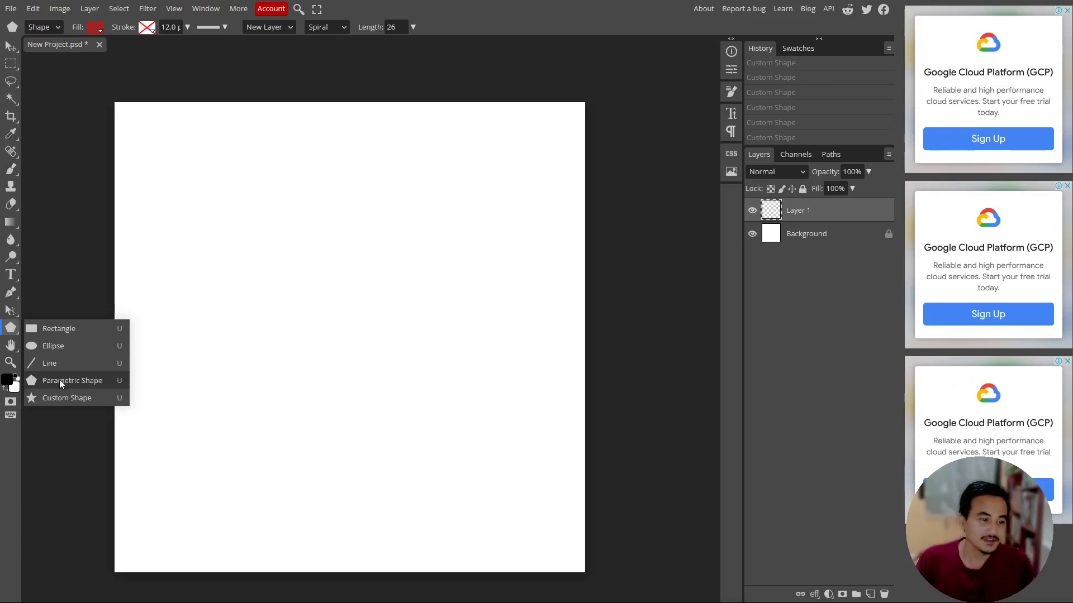
left_click(58, 396)
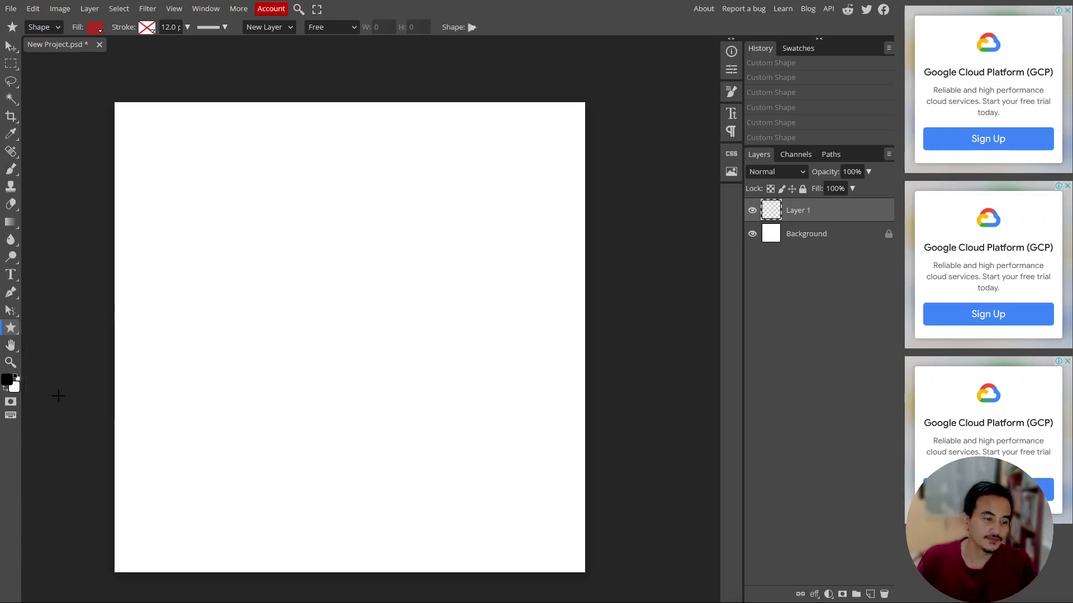
left_click_drag(162, 169, 260, 269)
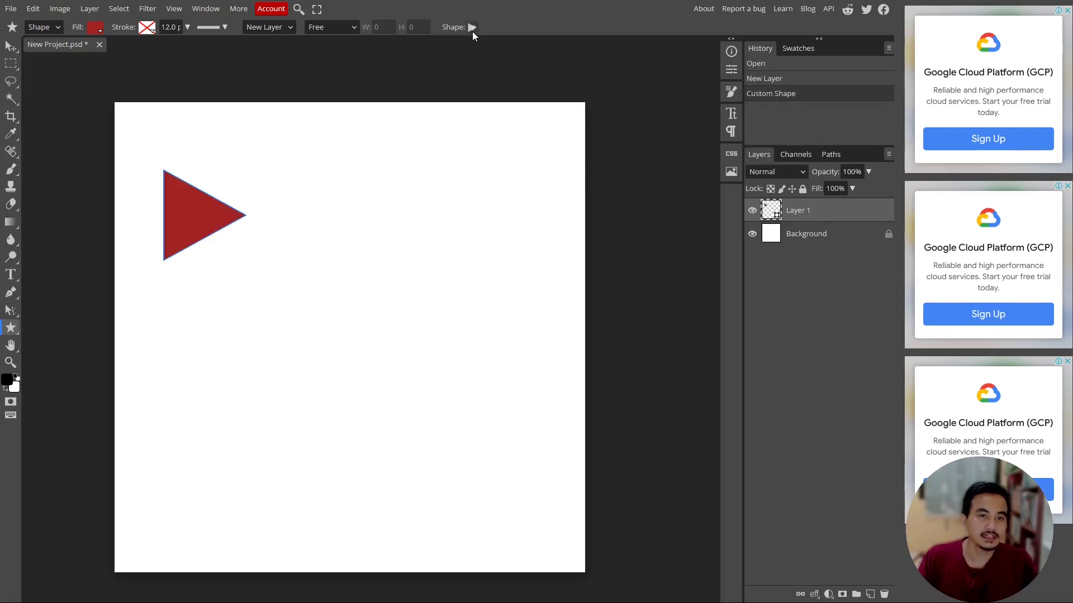
Step: Bring up the custom shape library and browse through its shapes
left_click(472, 27)
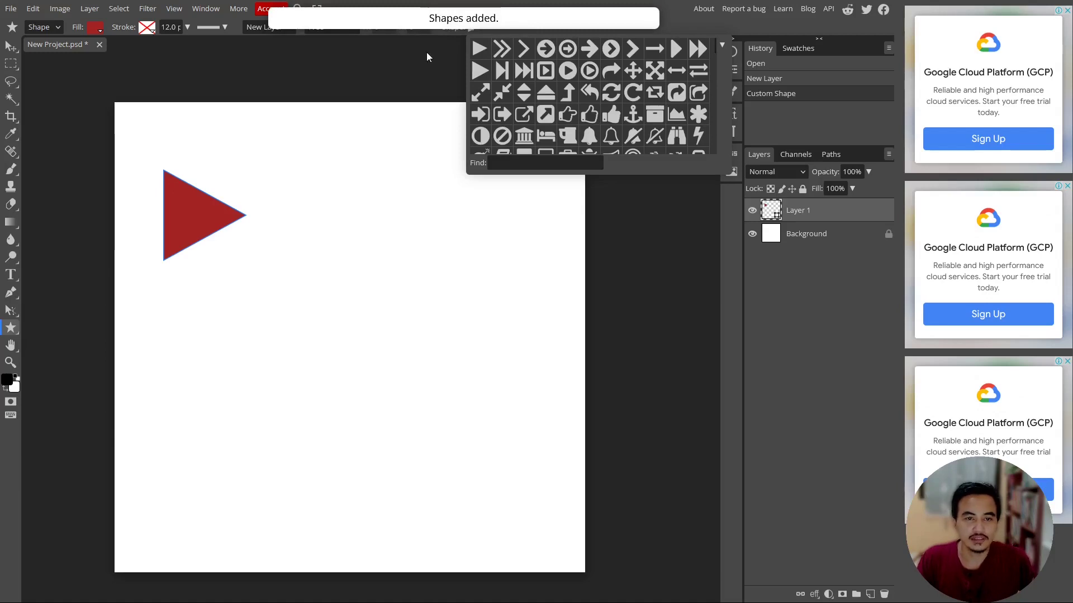
scroll(605, 91, "down", 2)
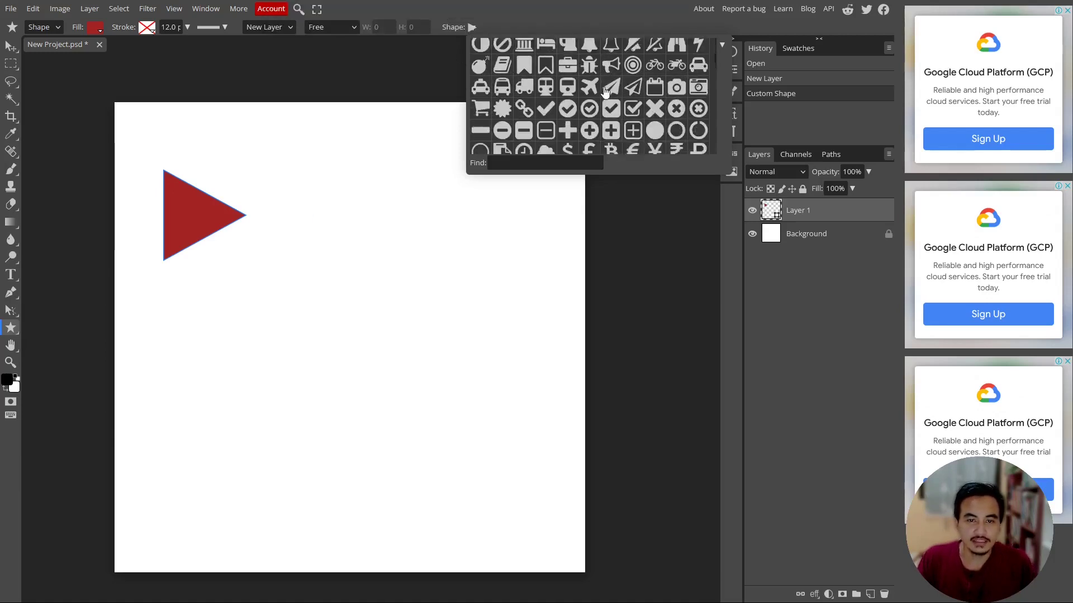
scroll(605, 91, "down", 2)
scroll(605, 91, "down", 2)
scroll(605, 91, "down", 2)
scroll(605, 91, "down", 2)
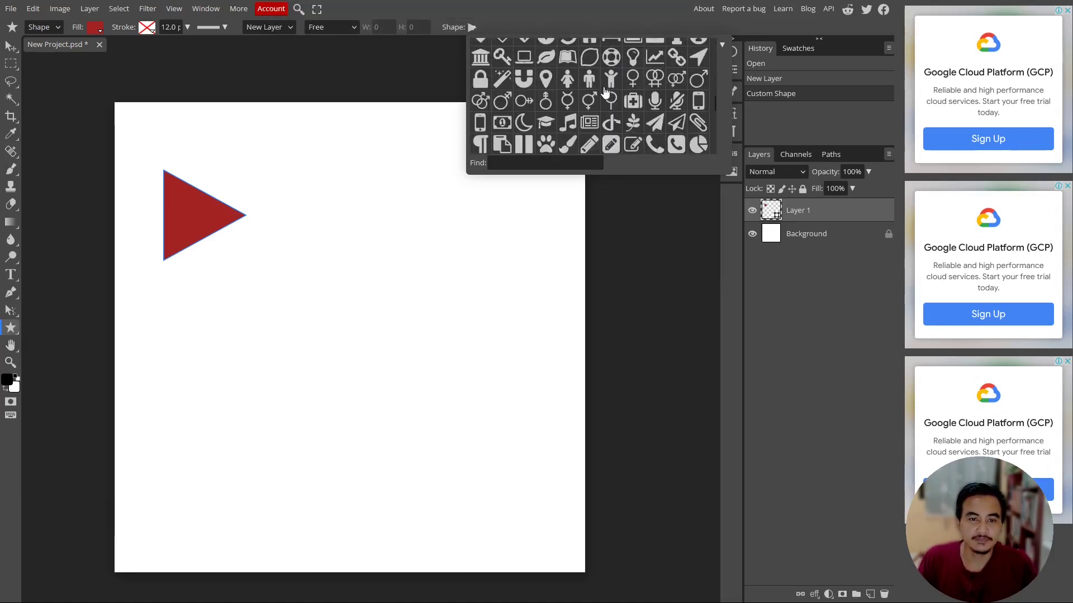
scroll(605, 92, "down", 3)
scroll(605, 91, "down", 3)
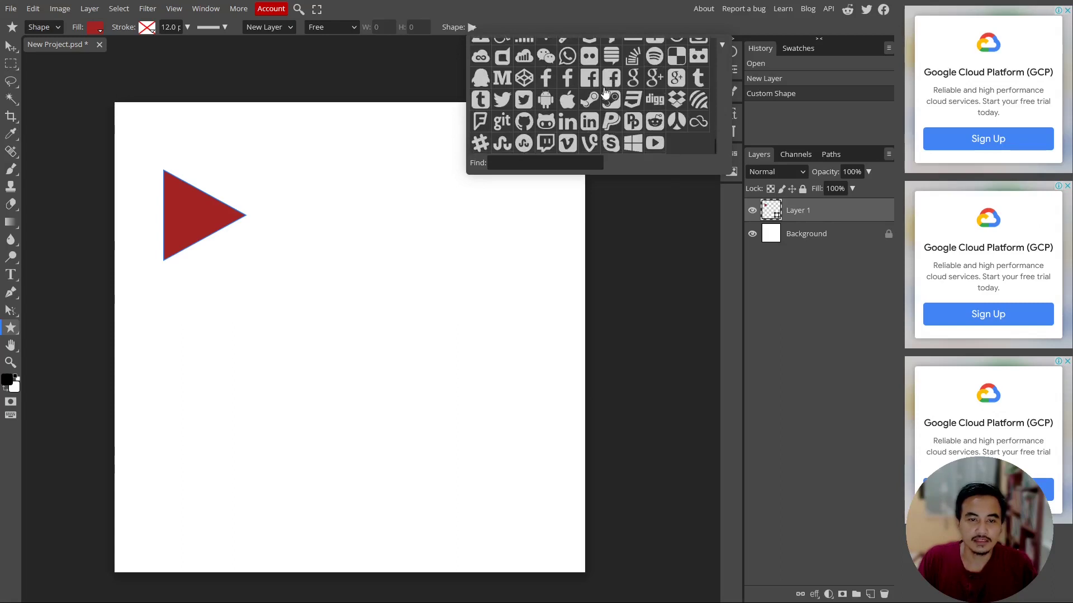
scroll(605, 91, "up", 3)
scroll(605, 91, "up", 3)
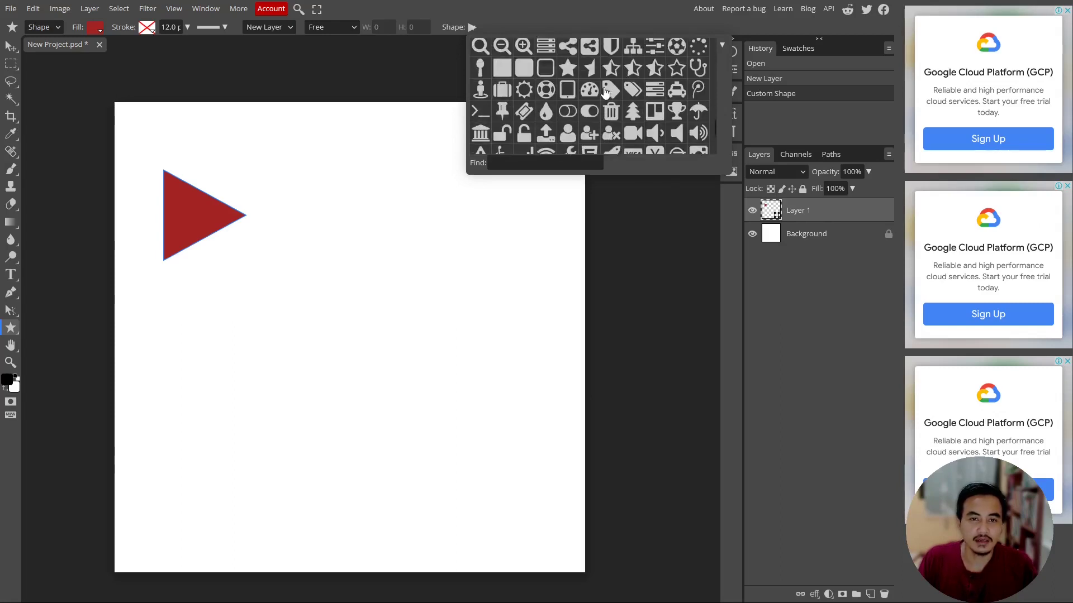
Step: Search the shape library for 'face' and draw the rounded-square Facebook icon mid-canvas
left_click(540, 165)
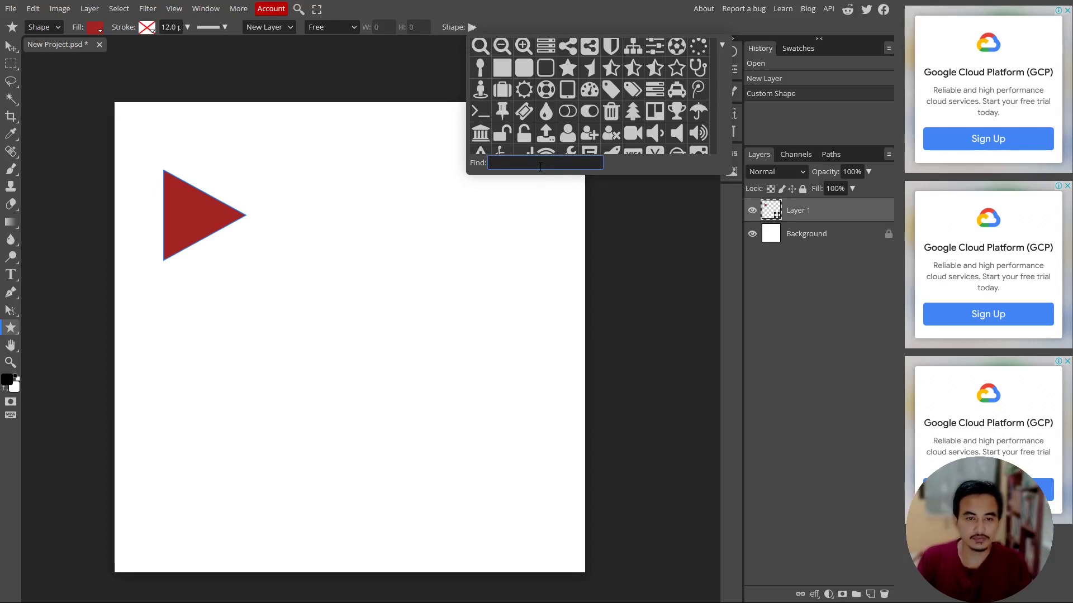
type("fa")
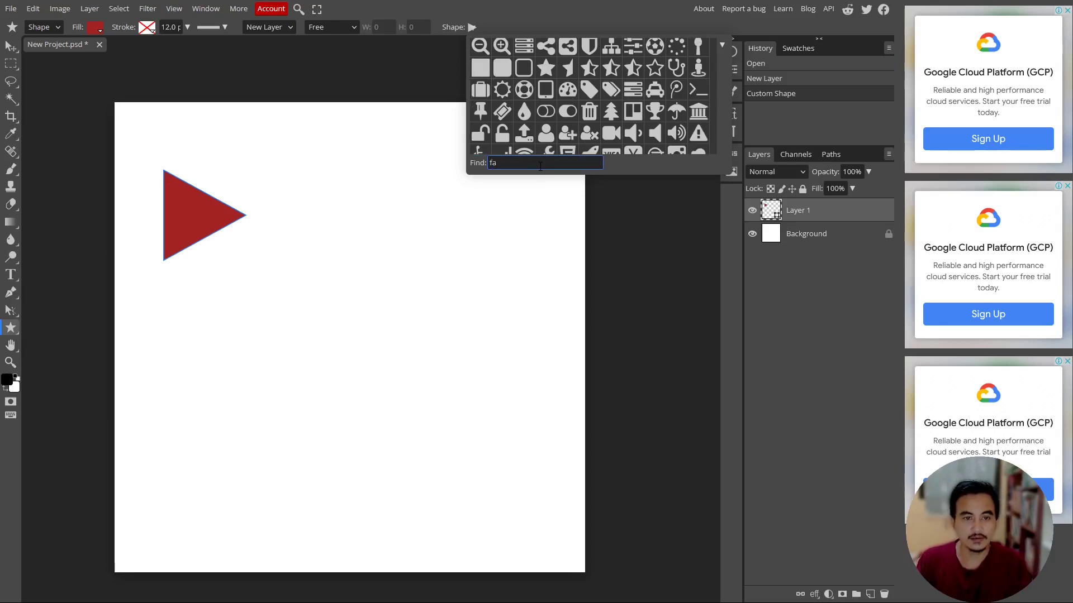
type("ce")
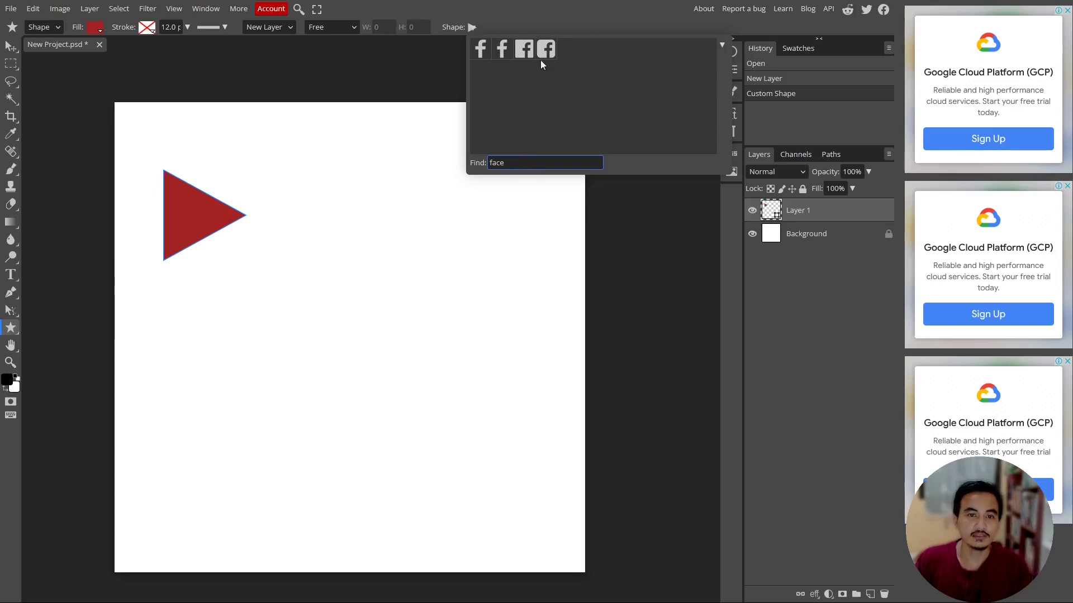
left_click(524, 50)
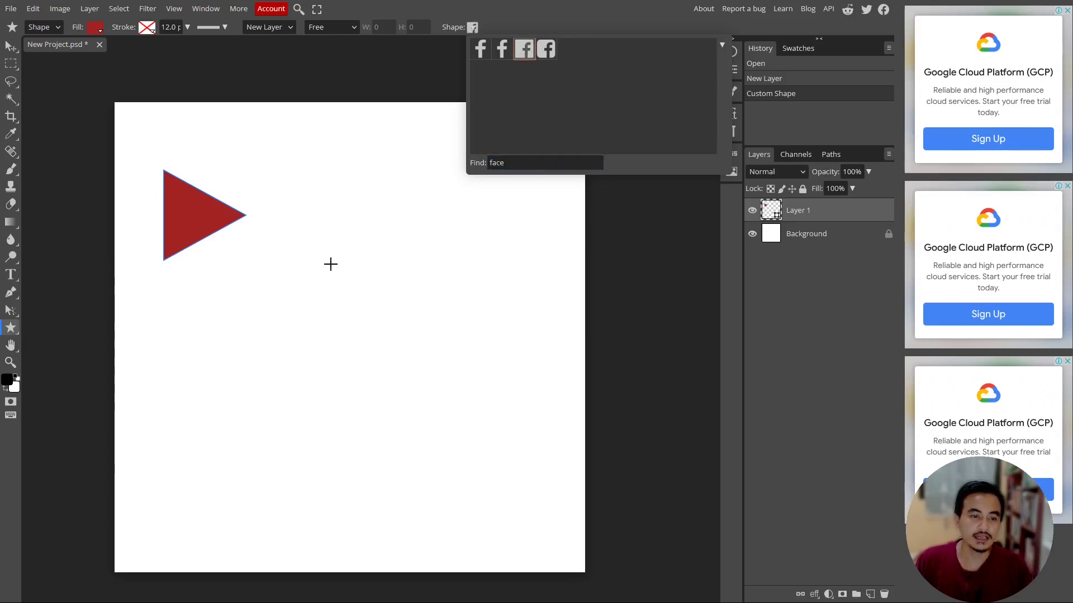
left_click_drag(330, 264, 488, 426)
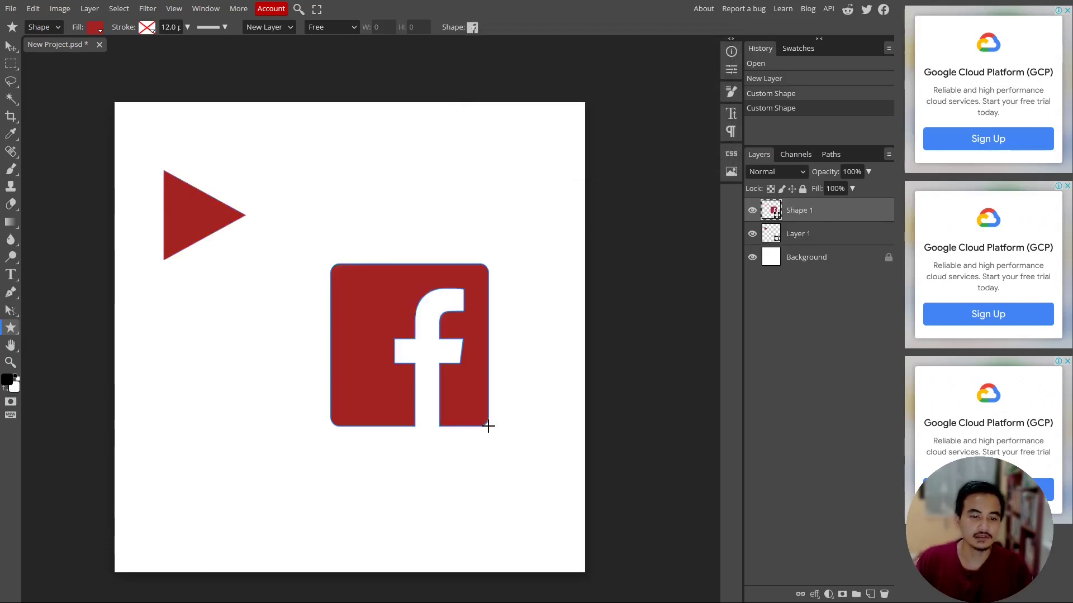
Step: Change the Facebook icon's fill from dark red to blue
left_click(96, 27)
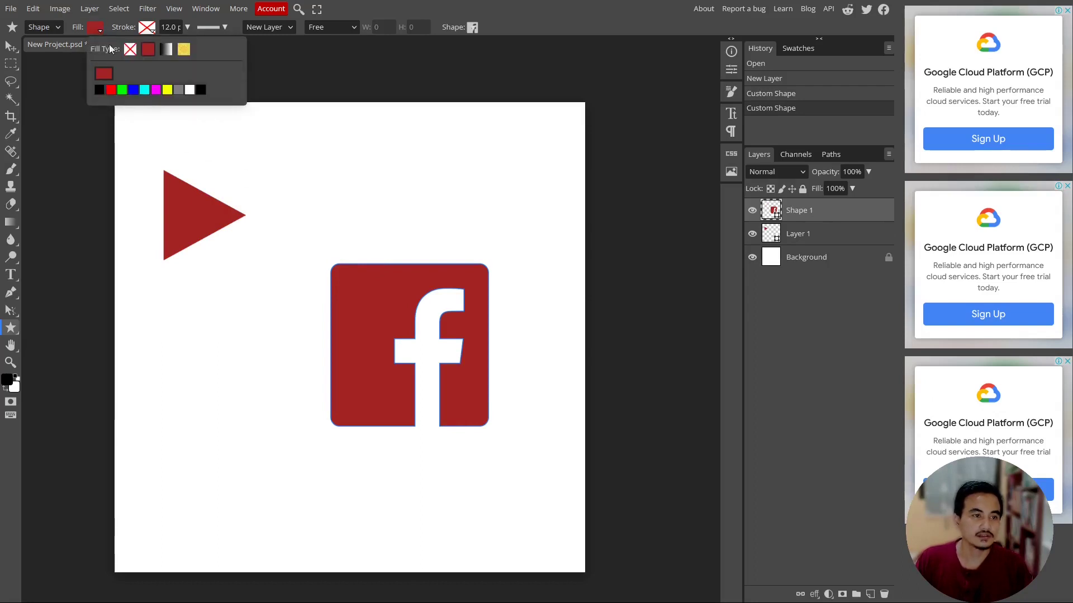
left_click(106, 78)
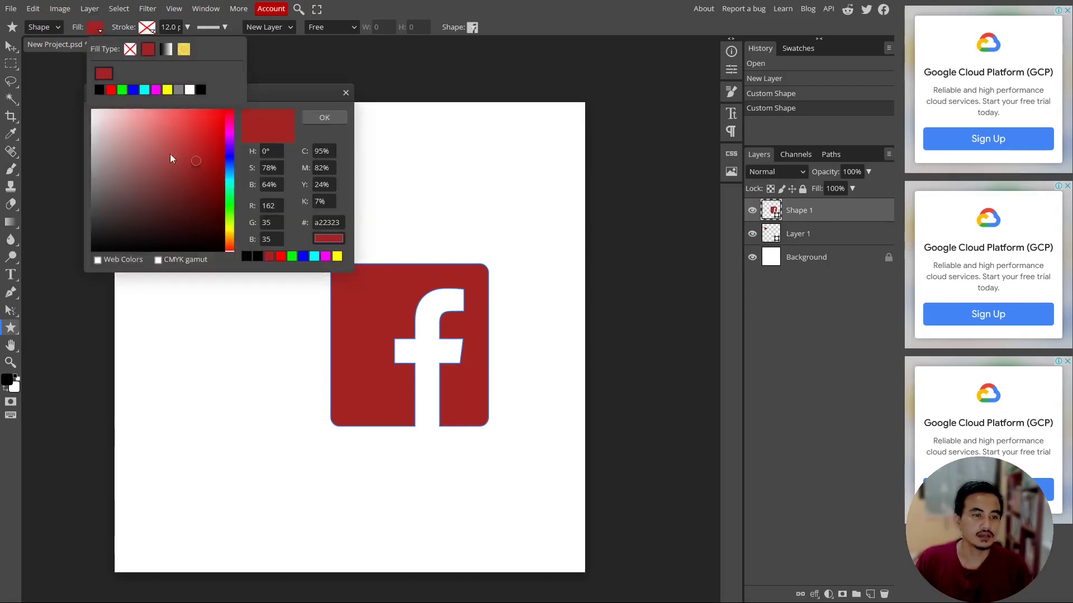
left_click(229, 162)
mouse_move(205, 176)
left_mouse_down()
mouse_move(209, 189)
mouse_move(204, 166)
left_mouse_up()
left_click(324, 117)
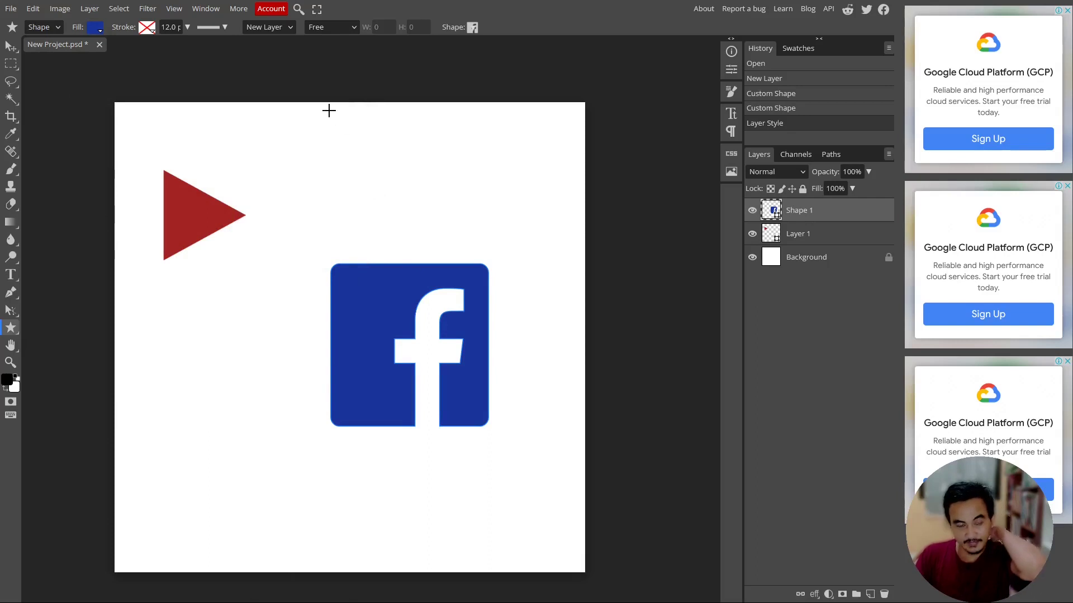
Step: Search the shape library for 'you' and draw the YouTube icon left of the Facebook icon
left_click(474, 29)
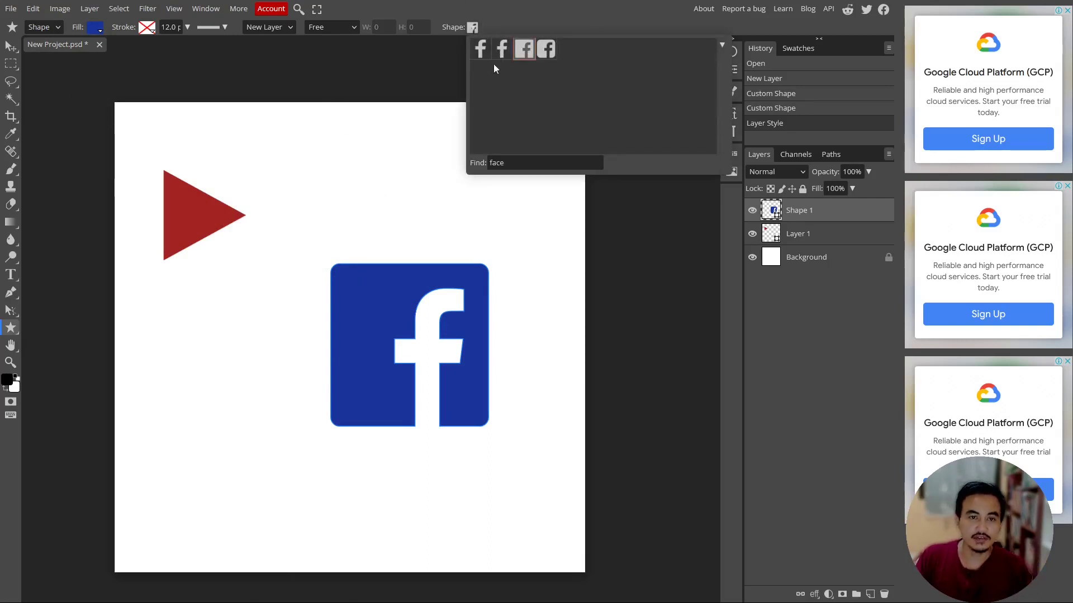
double_click(496, 163)
key("BackSpace")
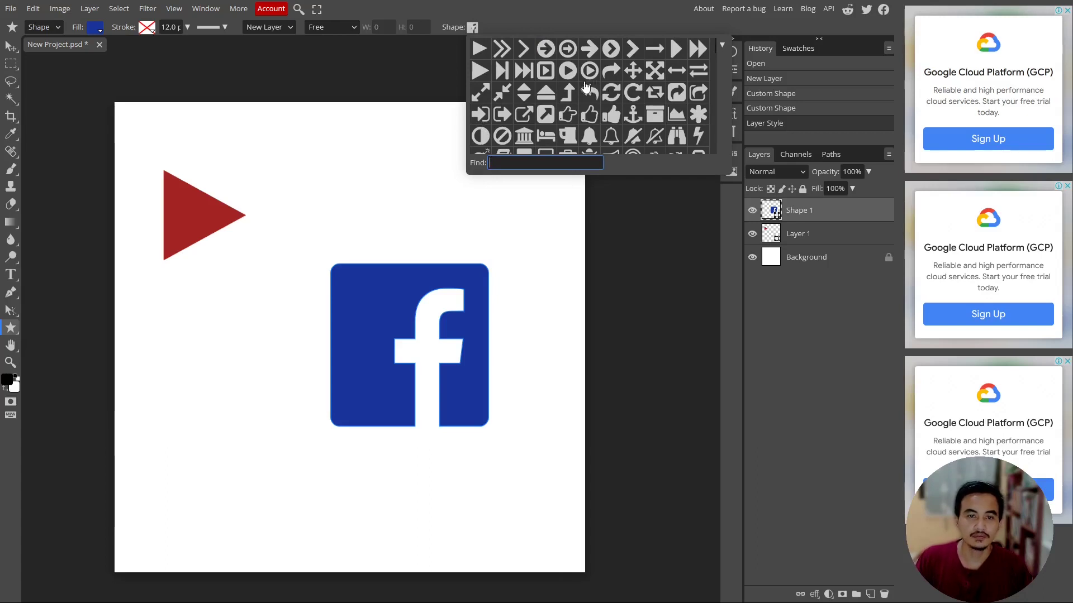
type("you")
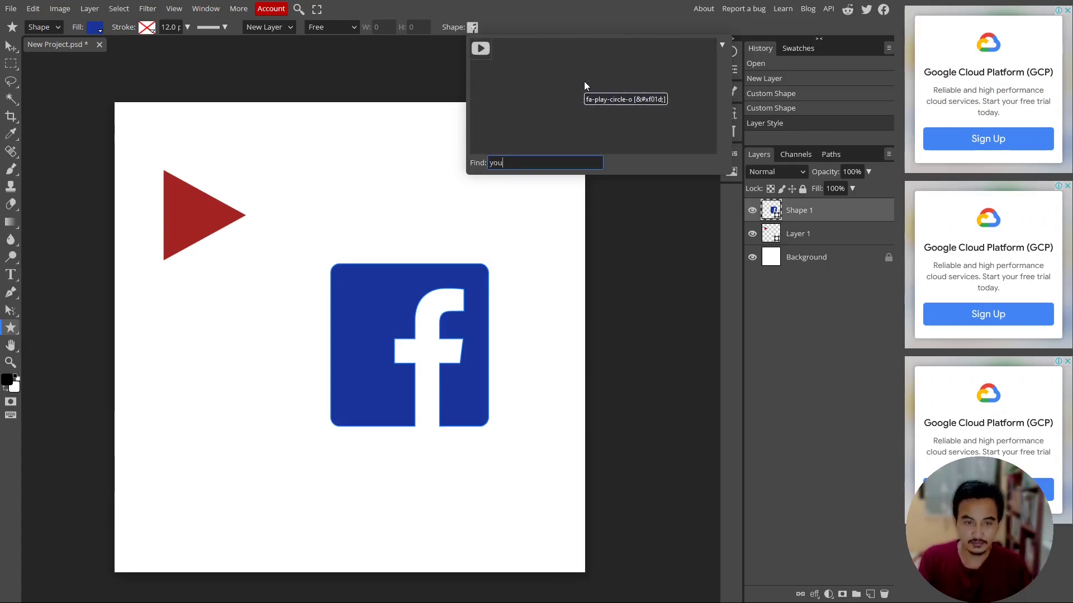
left_click(482, 50)
left_click_drag(201, 324, 308, 389)
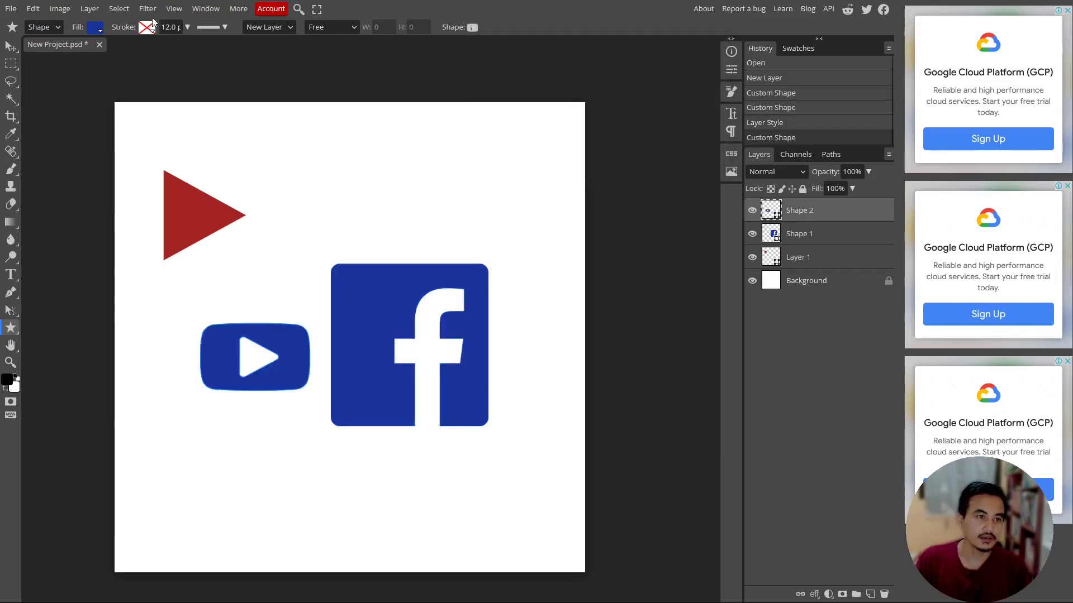
Step: Fill the YouTube icon bright red, then deselect it with the Move tool
left_click(95, 27)
left_click(99, 89)
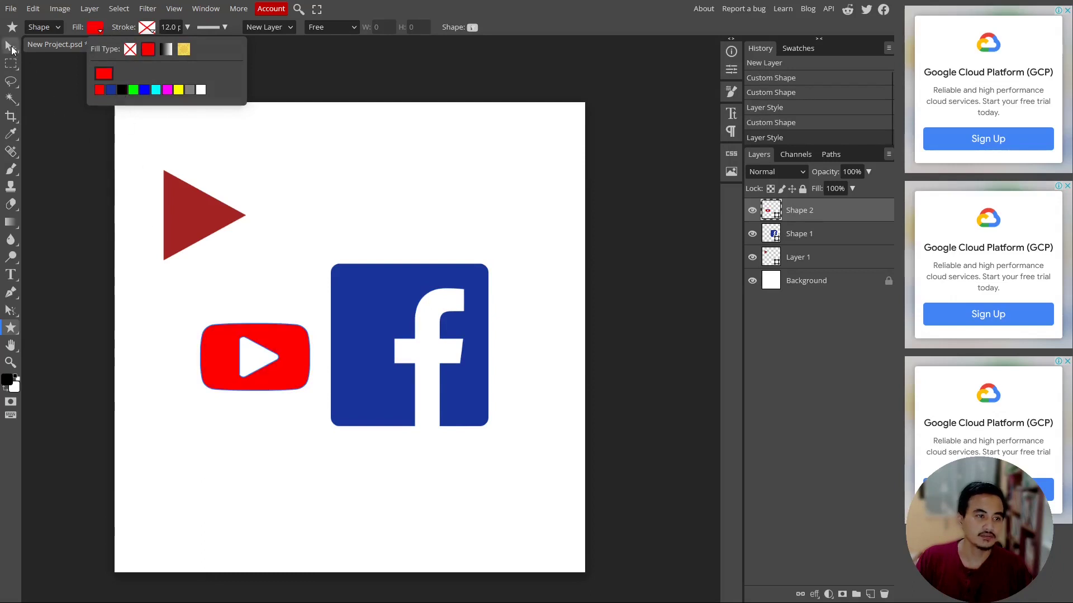
key("v")
left_click(285, 275)
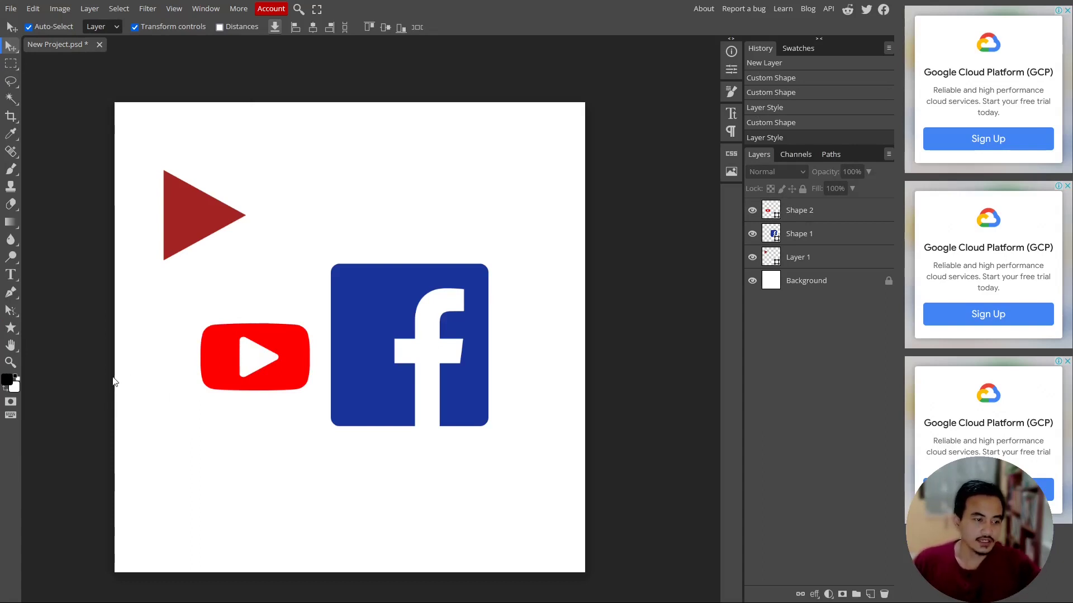
right_click(17, 333)
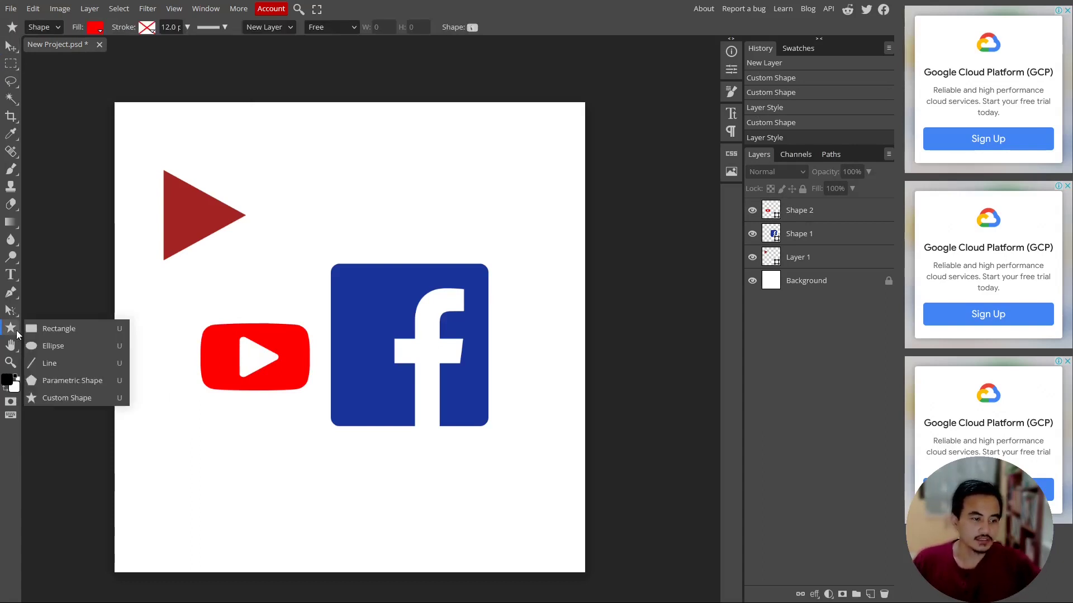